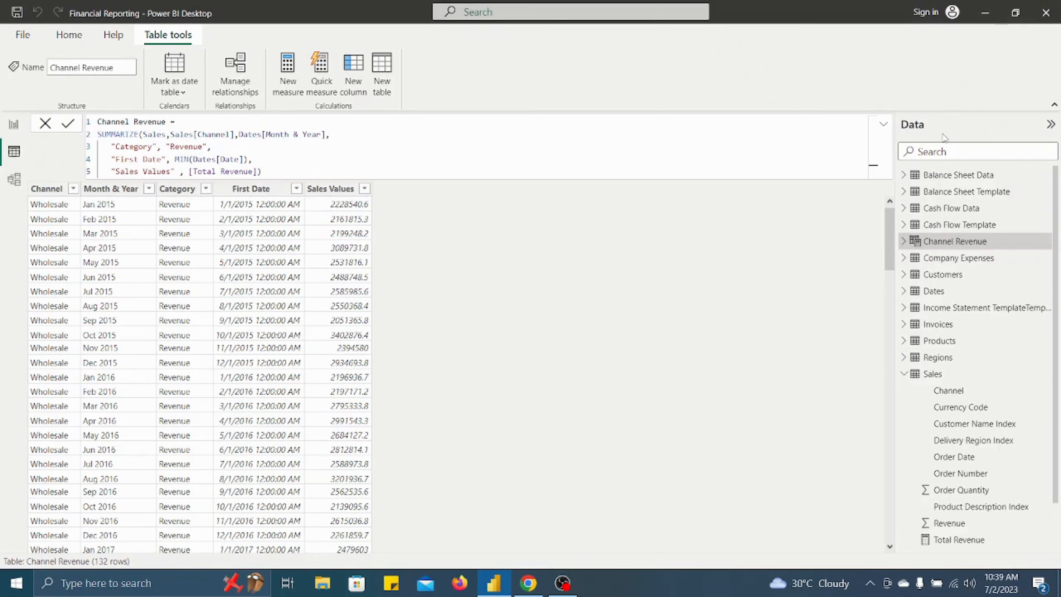
Delete the Channel Revenue table from the model and confirm the deletion.
{"action": "right_click", "coordinate": [926, 242]}
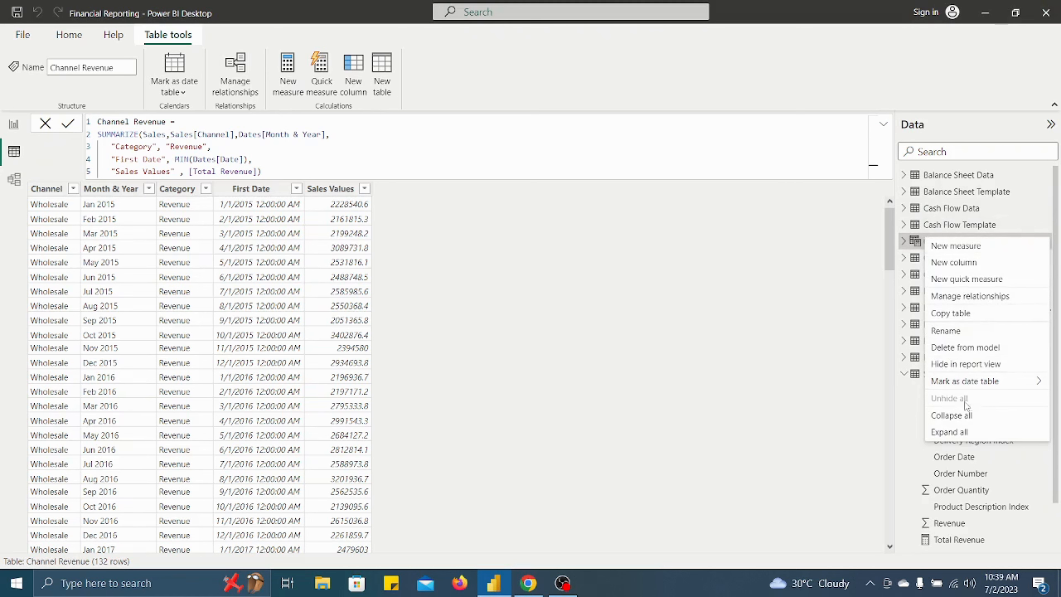
{"action": "left_click", "coordinate": [966, 349]}
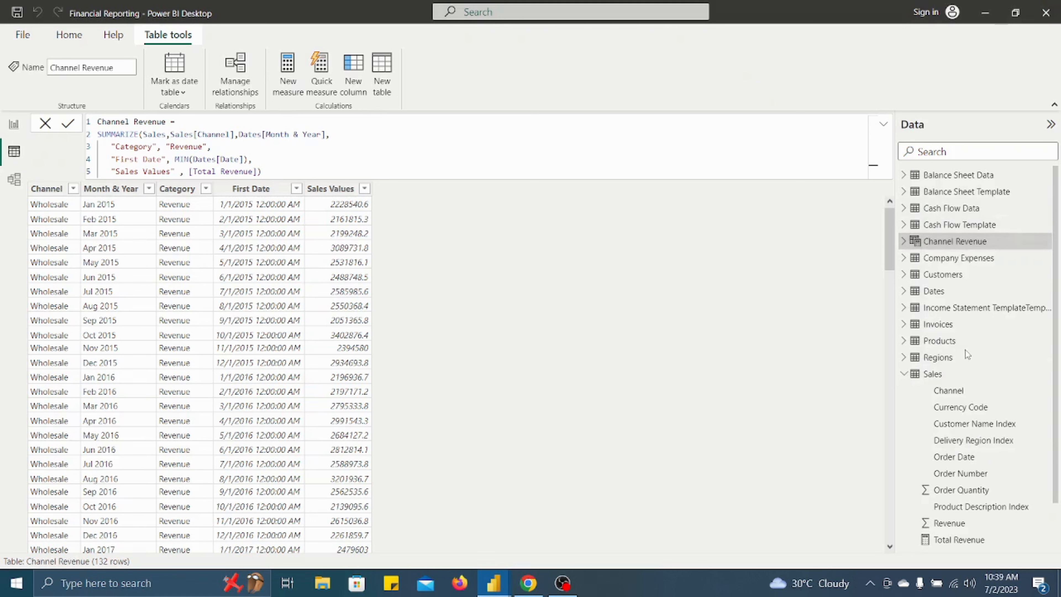
{"action": "left_click", "coordinate": [610, 318]}
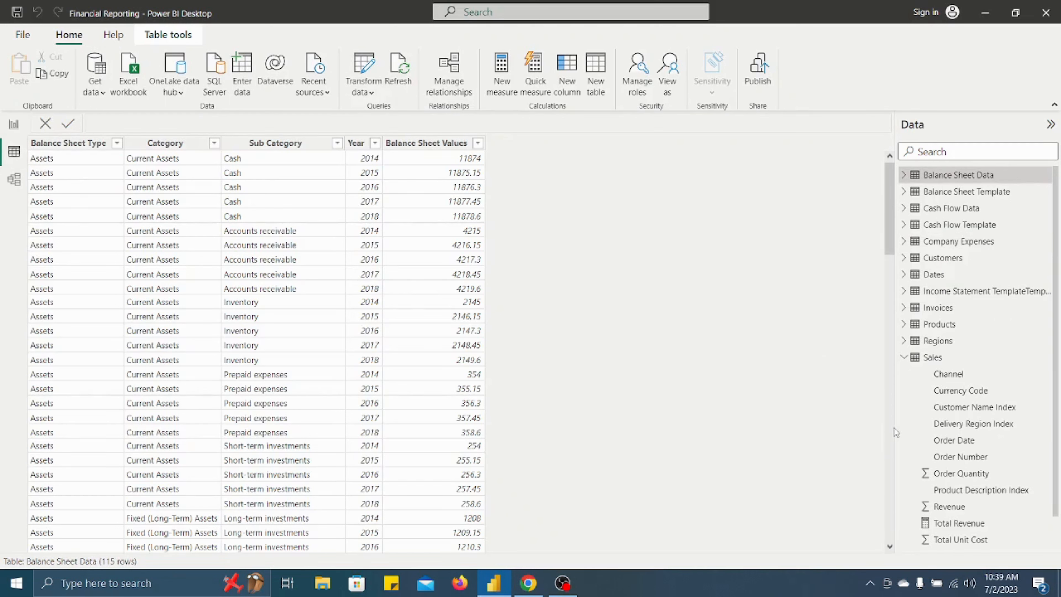
Examine the columns of the Company Expenses and Sales tables, including the Channel column in Sales.
{"action": "scroll", "coordinate": [950, 347], "scroll_direction": "down", "scroll_amount": 1}
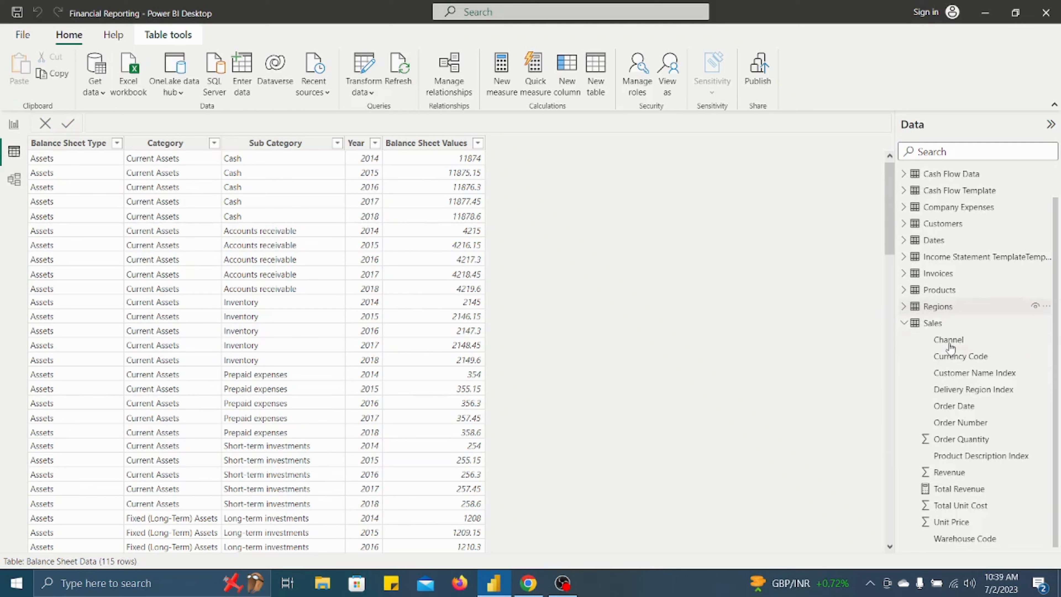
{"action": "scroll", "coordinate": [950, 346], "scroll_direction": "up", "scroll_amount": 1}
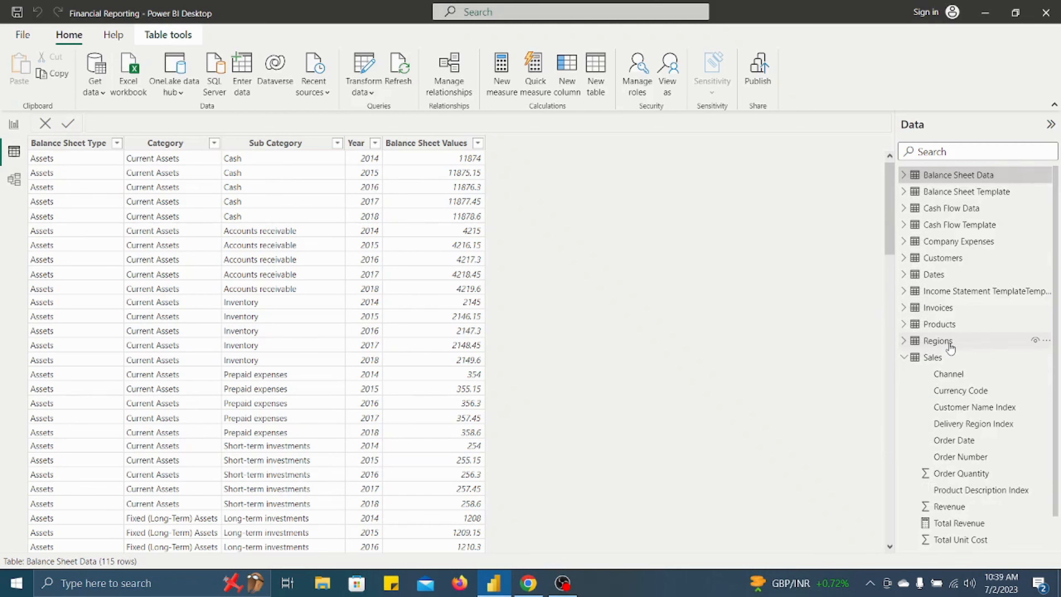
{"action": "left_click", "coordinate": [965, 241]}
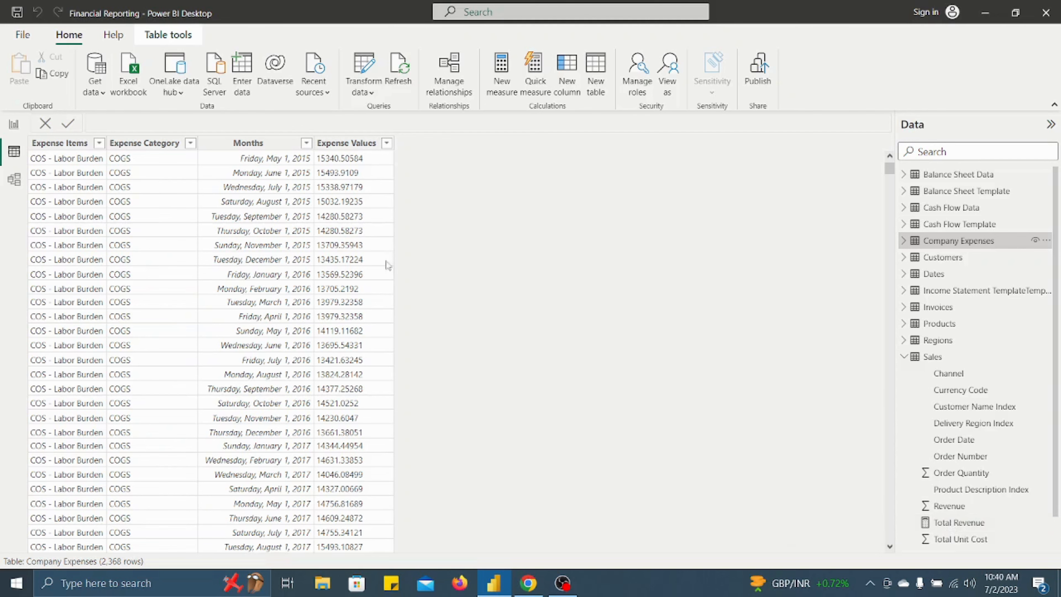
{"action": "left_click", "coordinate": [933, 356]}
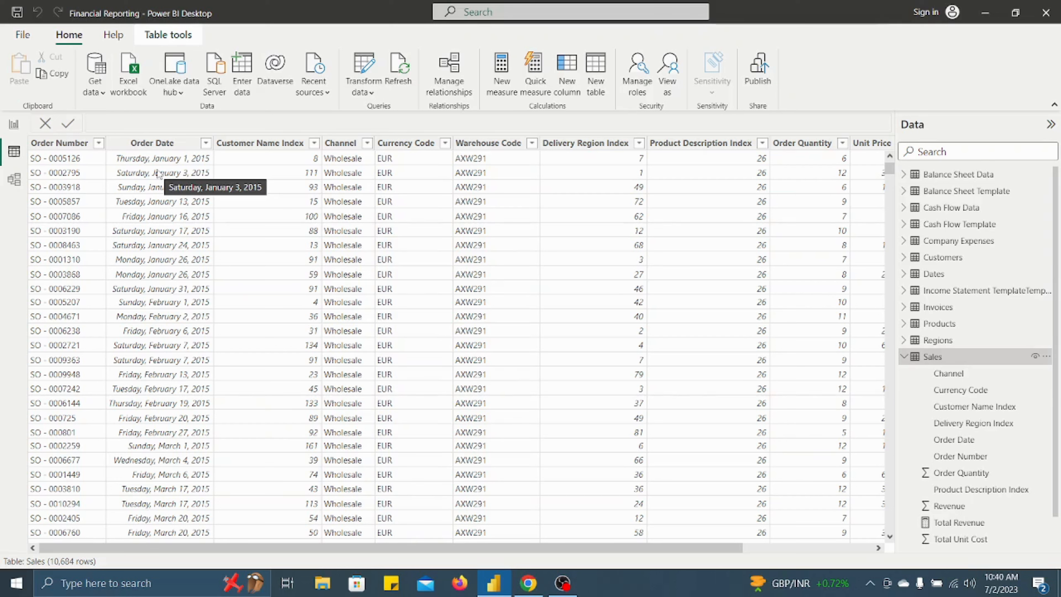
{"action": "left_click", "coordinate": [340, 143]}
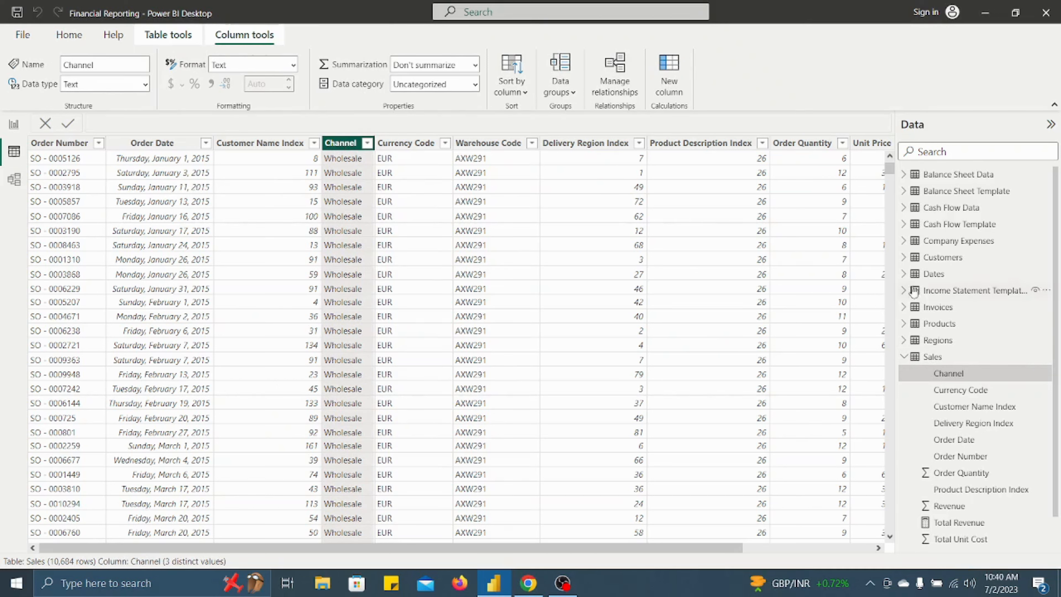
{"action": "left_click", "coordinate": [946, 241]}
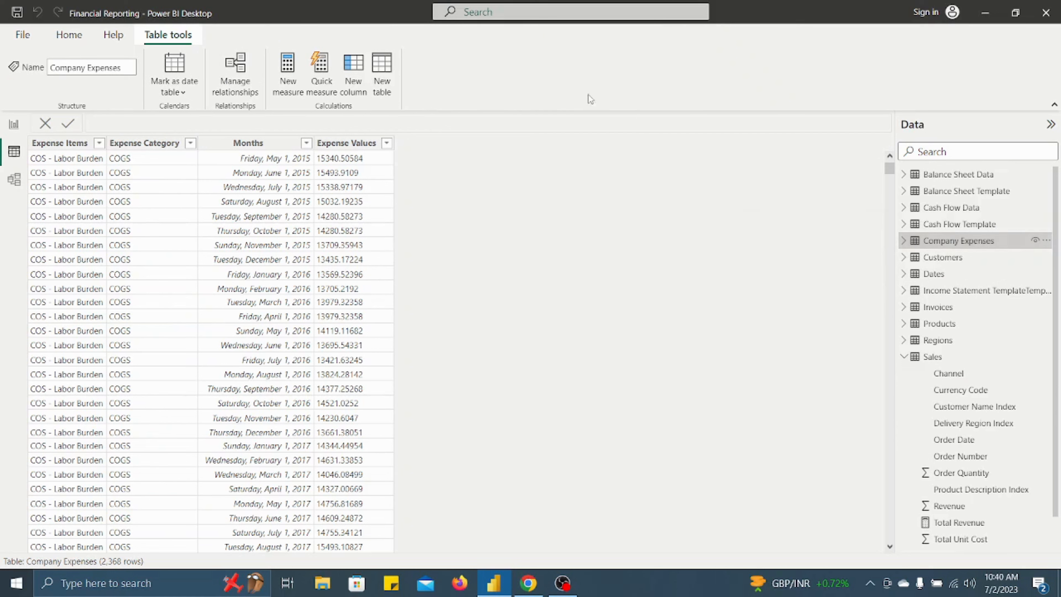
{"action": "left_click", "coordinate": [919, 357]}
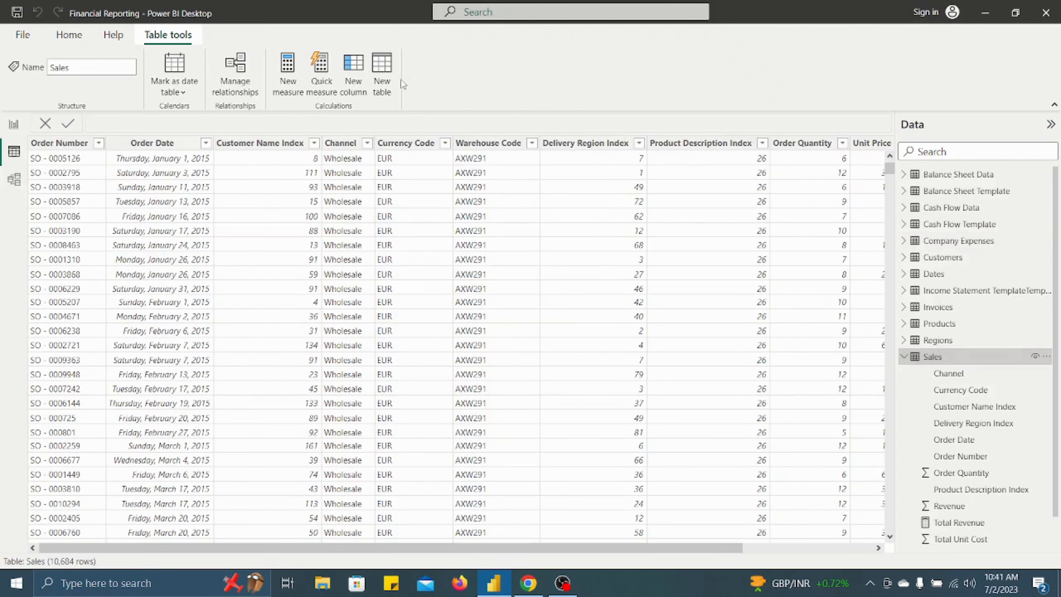
Create a calculated table named Channel Revenues and begin its formula with SUMMARIZE over the Sales table.
{"action": "left_click", "coordinate": [378, 78]}
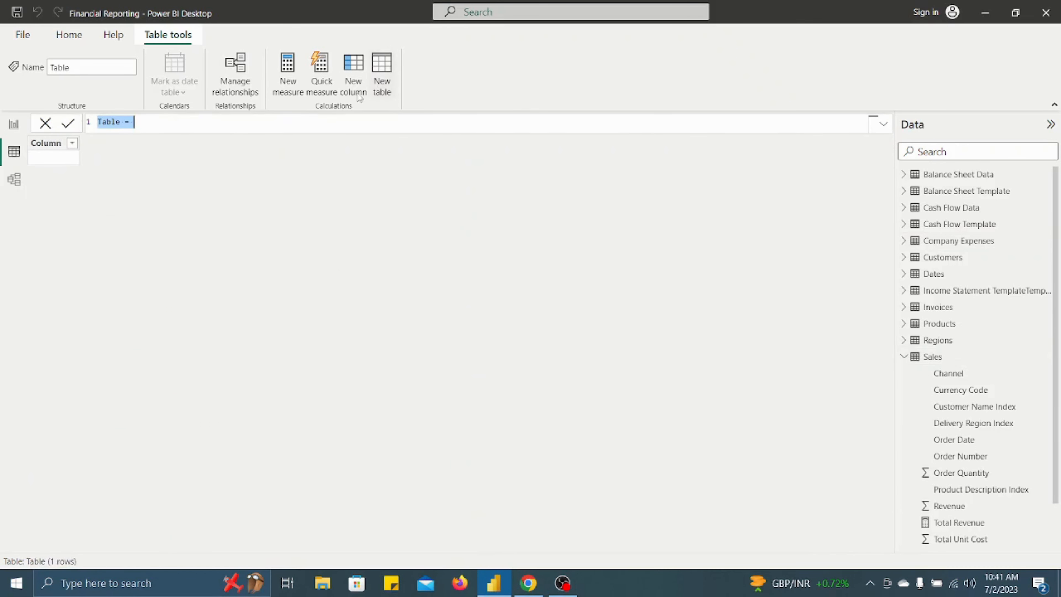
{"action": "type", "text": "C"}
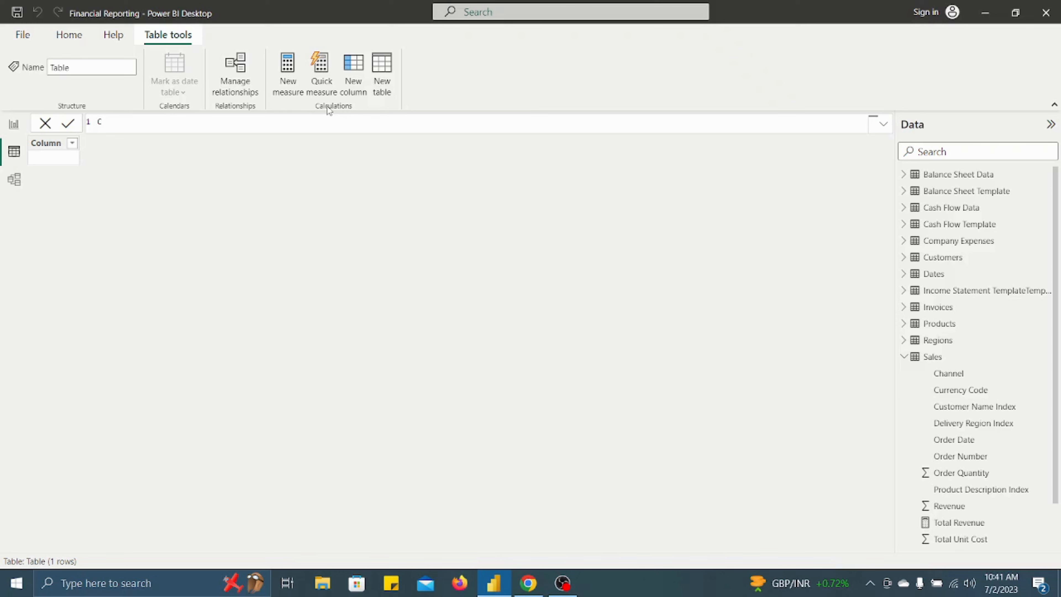
{"action": "type", "text": "hannel Revenues ="}
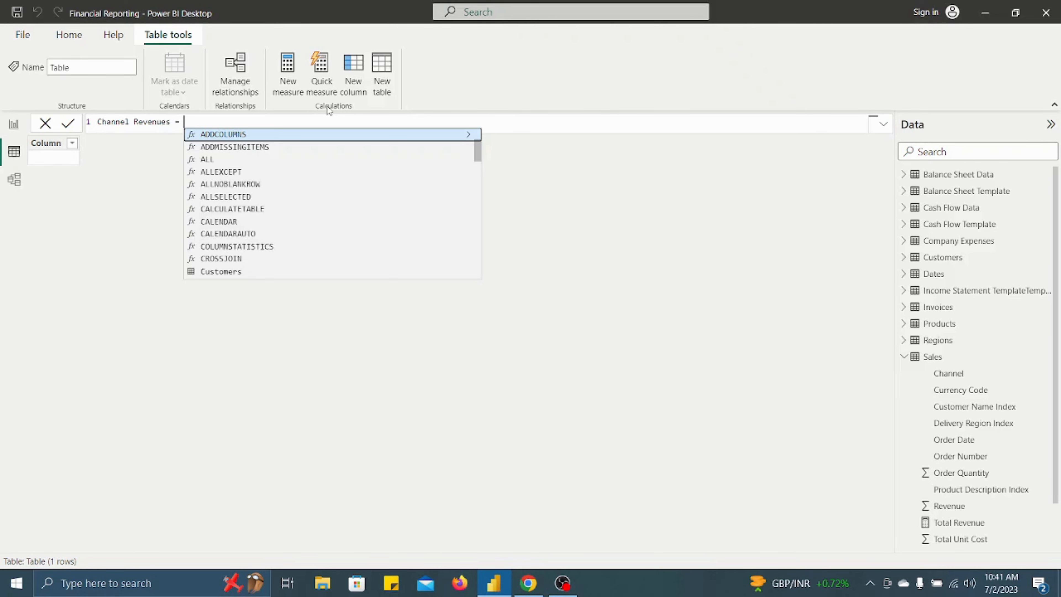
{"action": "key", "text": "shift+Return"}
{"action": "type", "text": "Summ"}
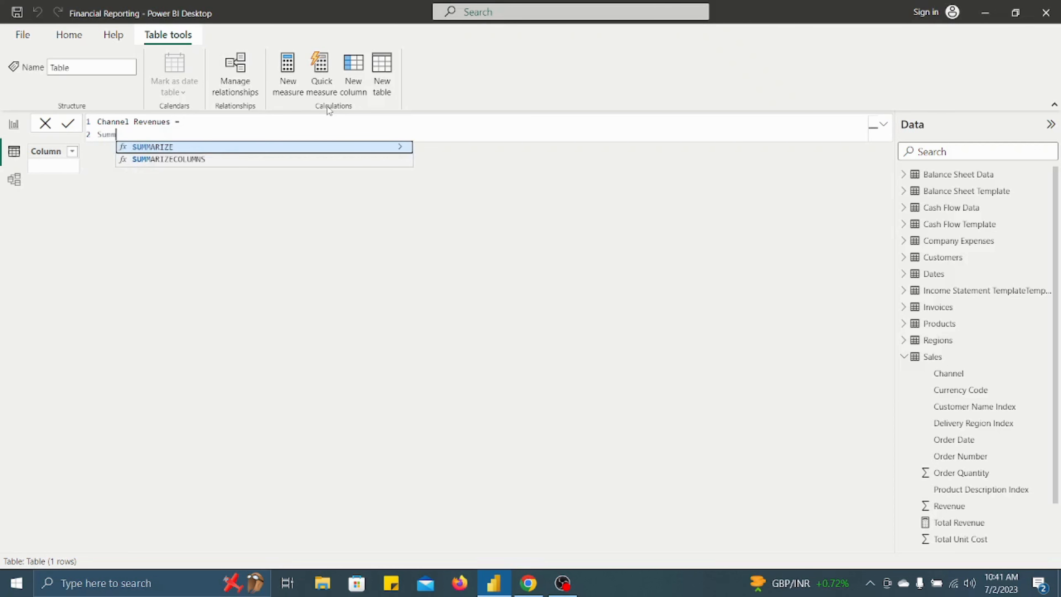
{"action": "key", "text": "Tab"}
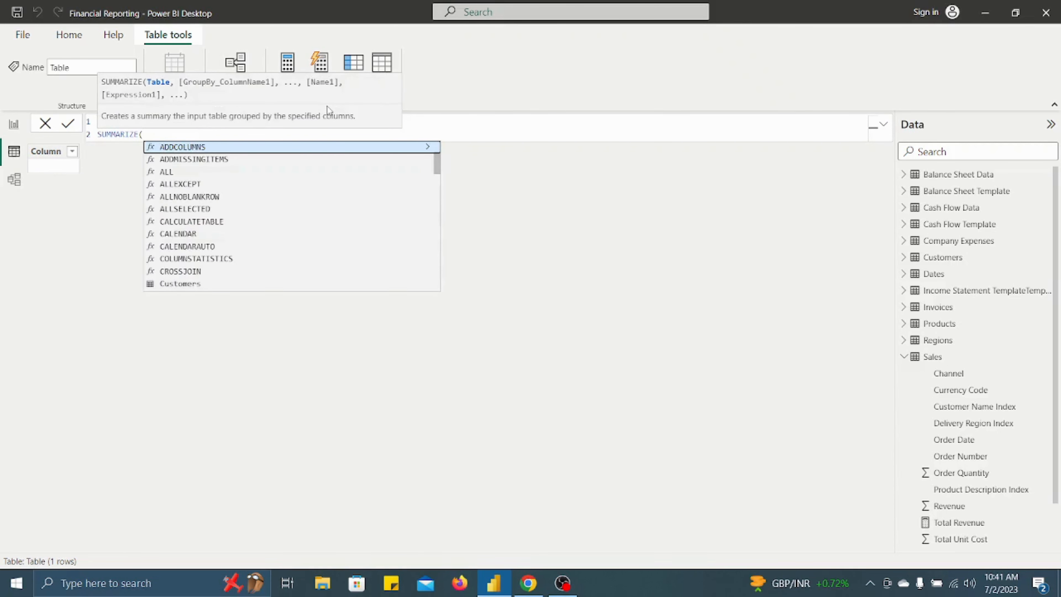
{"action": "type", "text": "sale"}
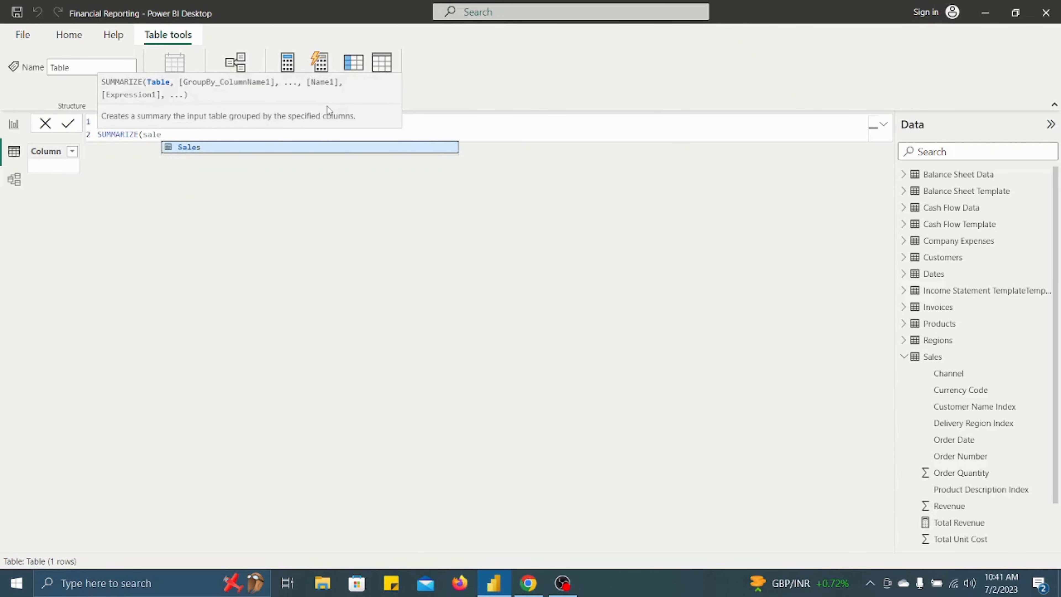
{"action": "key", "text": "Tab"}
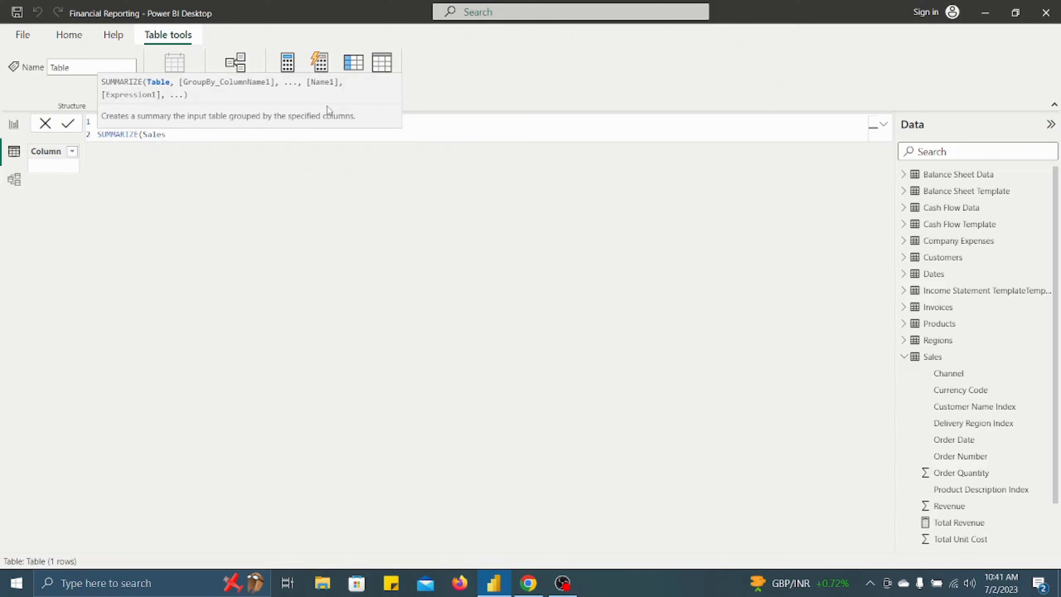
Group the SUMMARIZE formula by Sales[Channel] and Dates[Month & Year].
{"action": "type", "text": ",cha"}
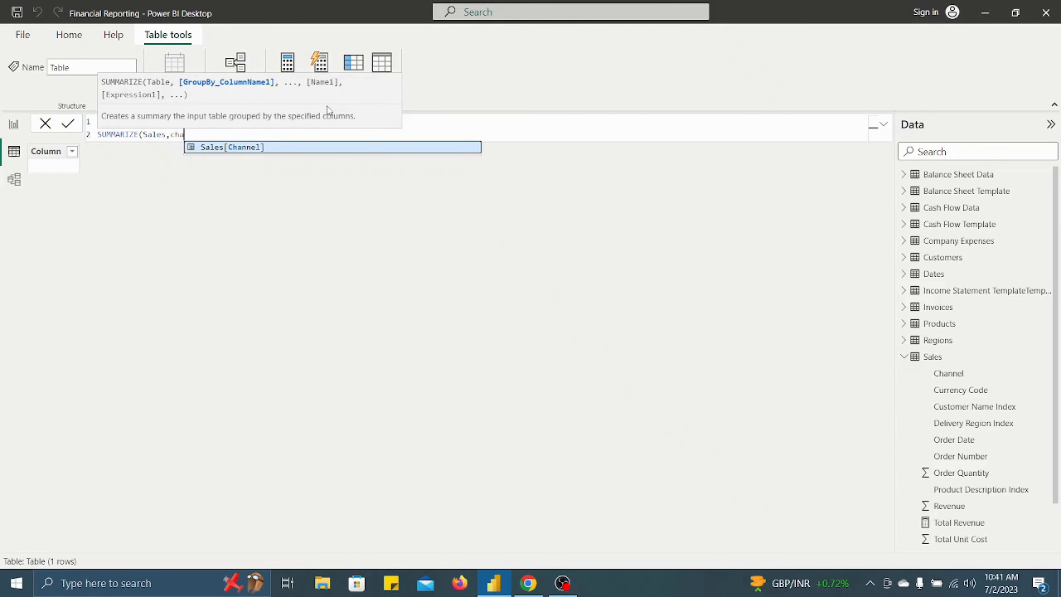
{"action": "key", "text": "Tab"}
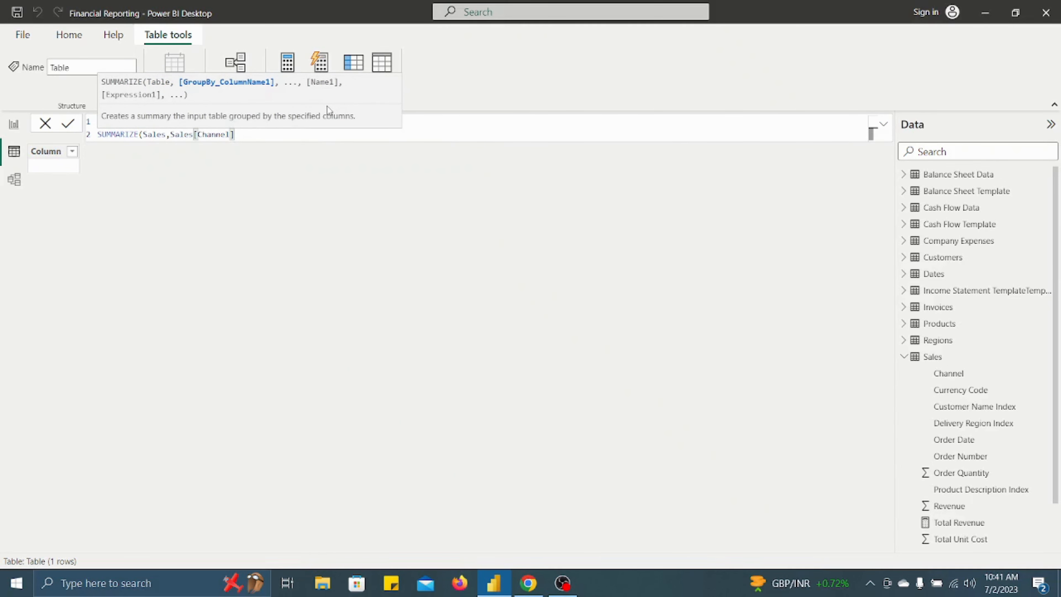
{"action": "type", "text": ",Mon"}
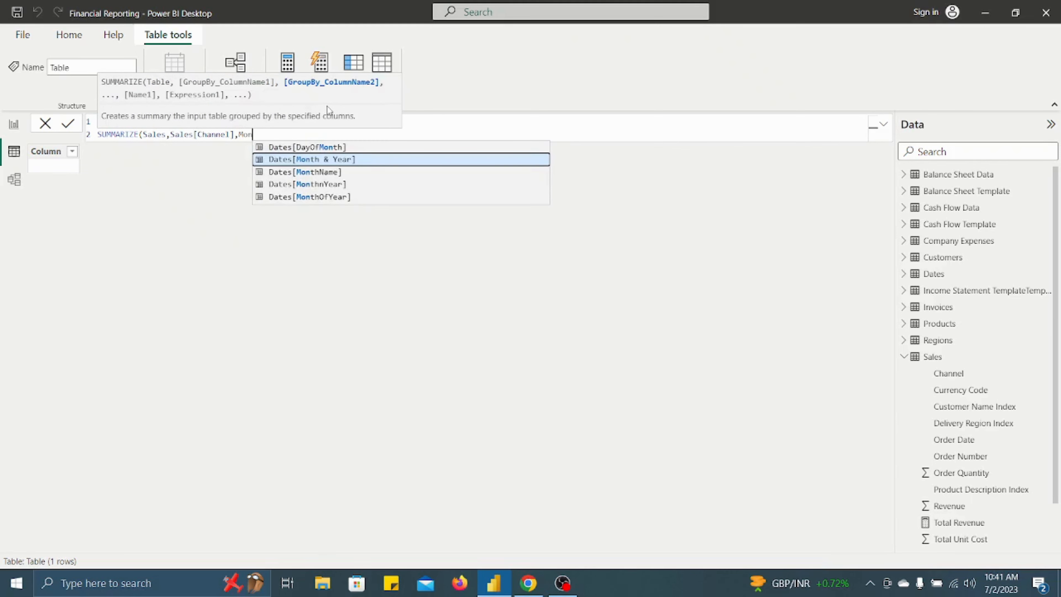
{"action": "key", "text": "Tab"}
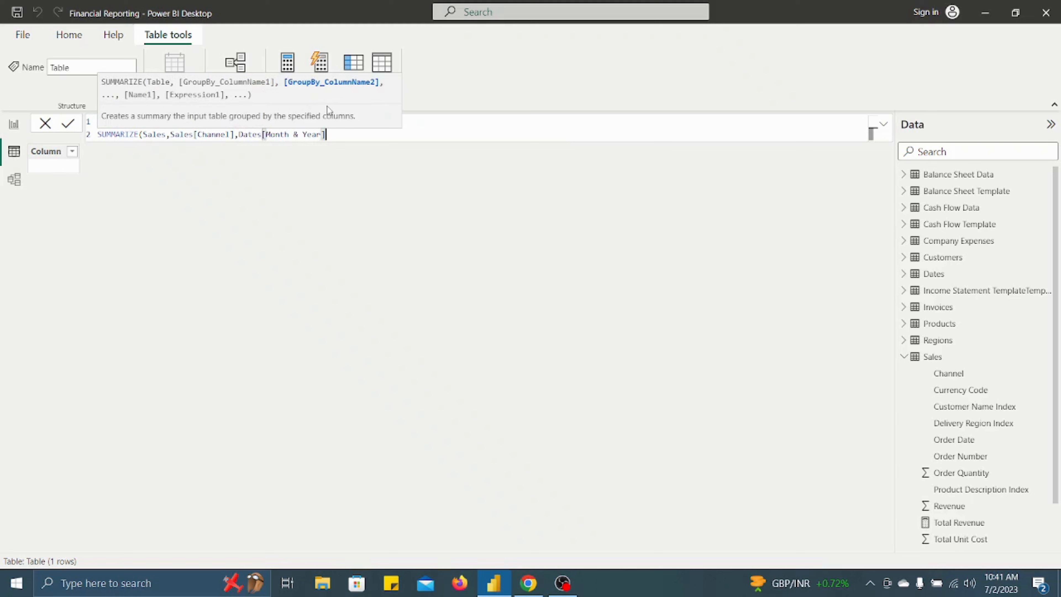
{"action": "type", "text": ","}
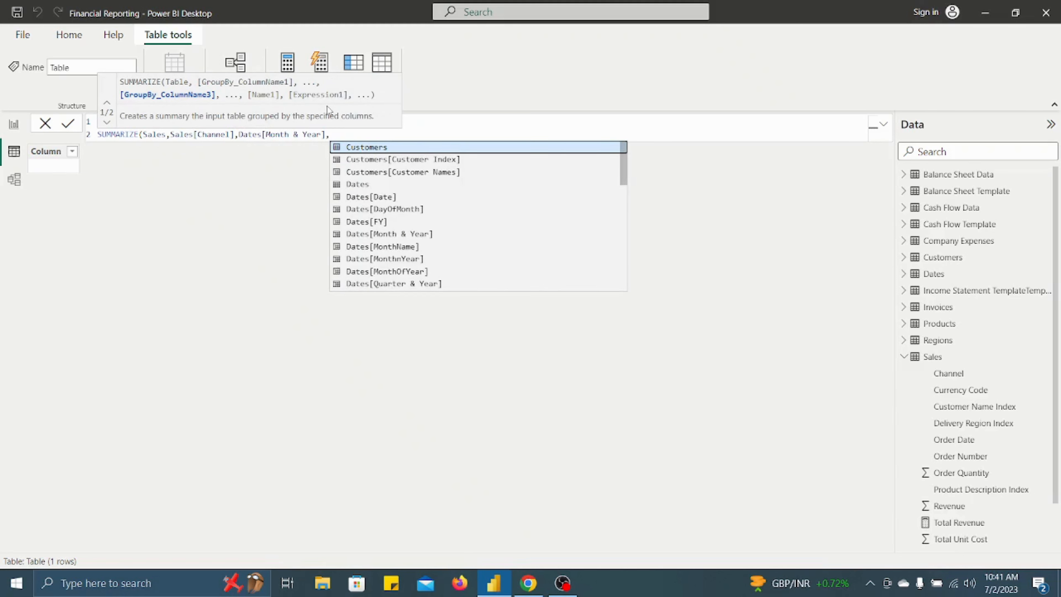
Add a "Category" column with the fixed text "Revenue" on a new line of the formula.
{"action": "key", "text": "shift+Return"}
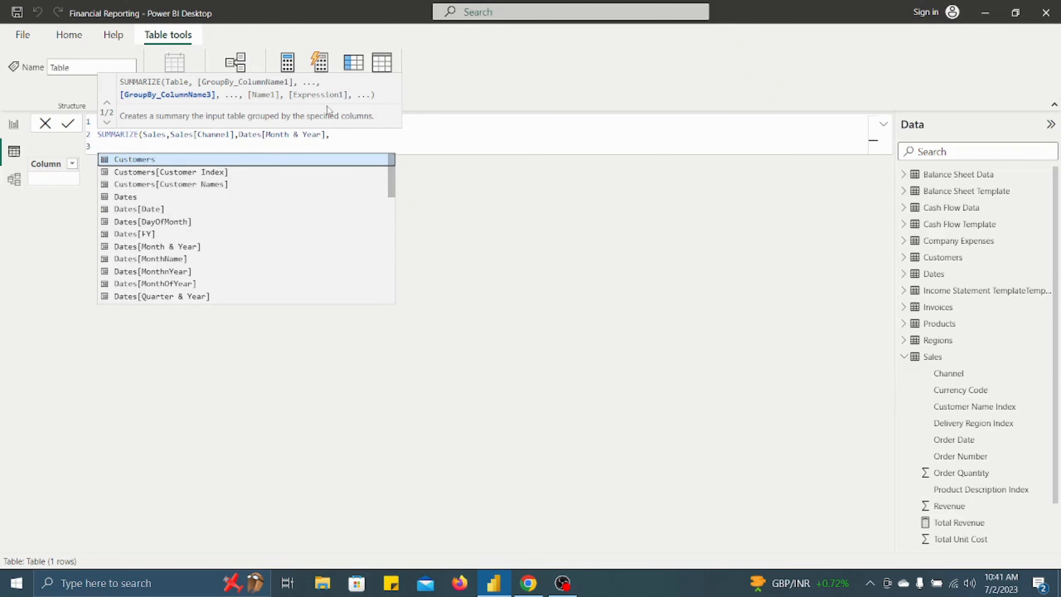
{"action": "type", "text": "\"Ca"}
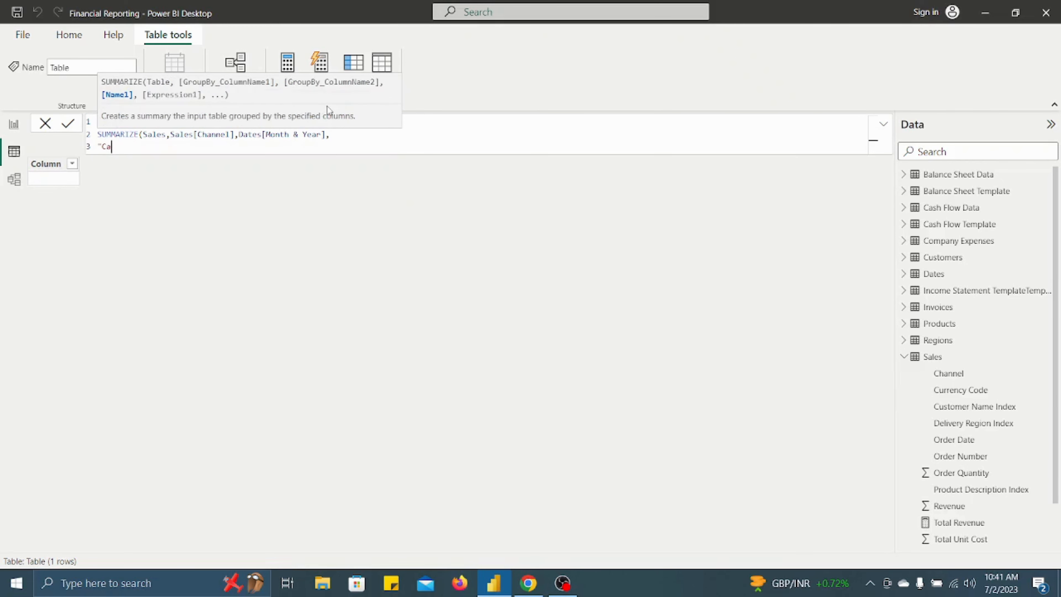
{"action": "type", "text": "tegory\","}
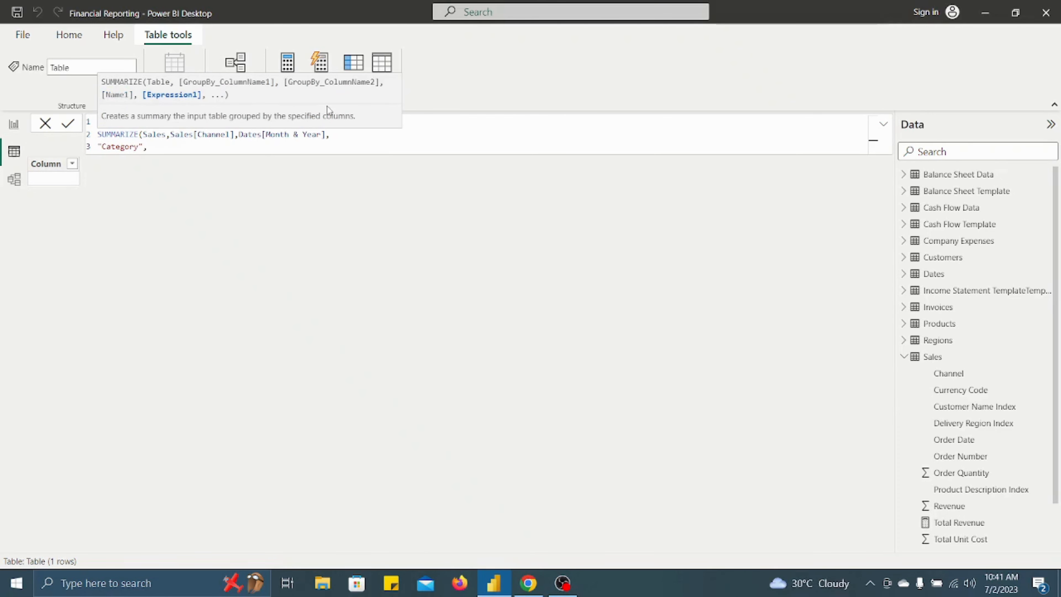
{"action": "type", "text": "\"Revenue\","}
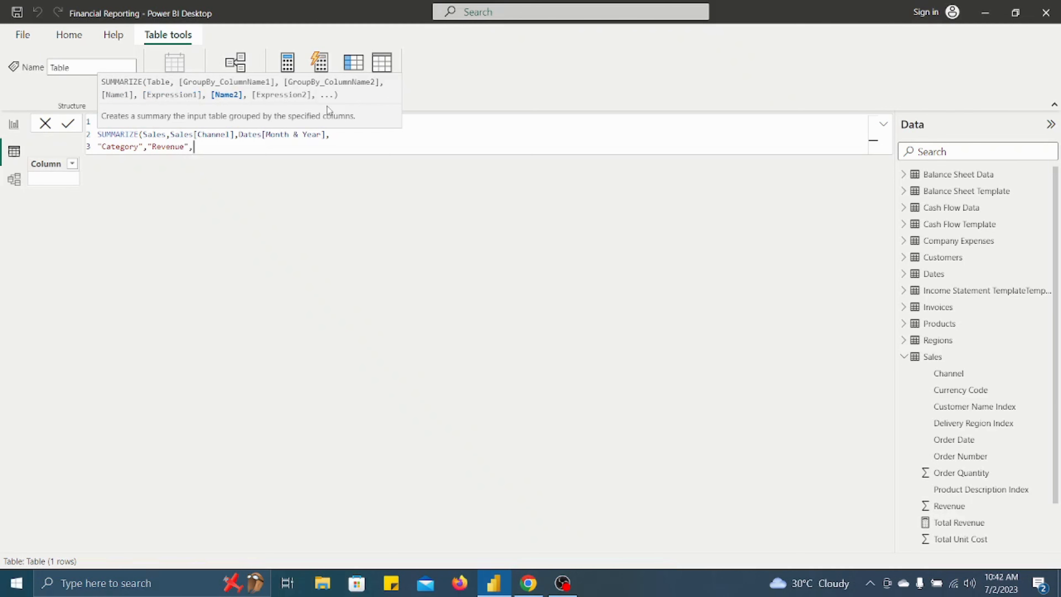
Add a "First Date" column to the formula, defined as MIN(Dates[Date]).
{"action": "key", "text": "Return"}
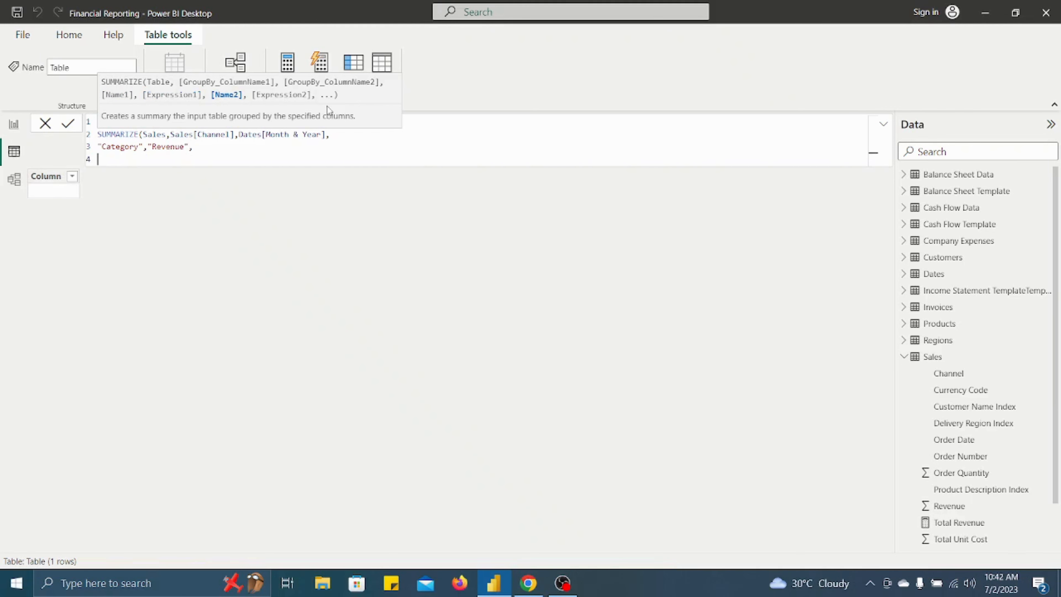
{"action": "type", "text": "\"First Date"}
{"action": "key", "text": "BackSpace"}
{"action": "type", "text": "\", "}
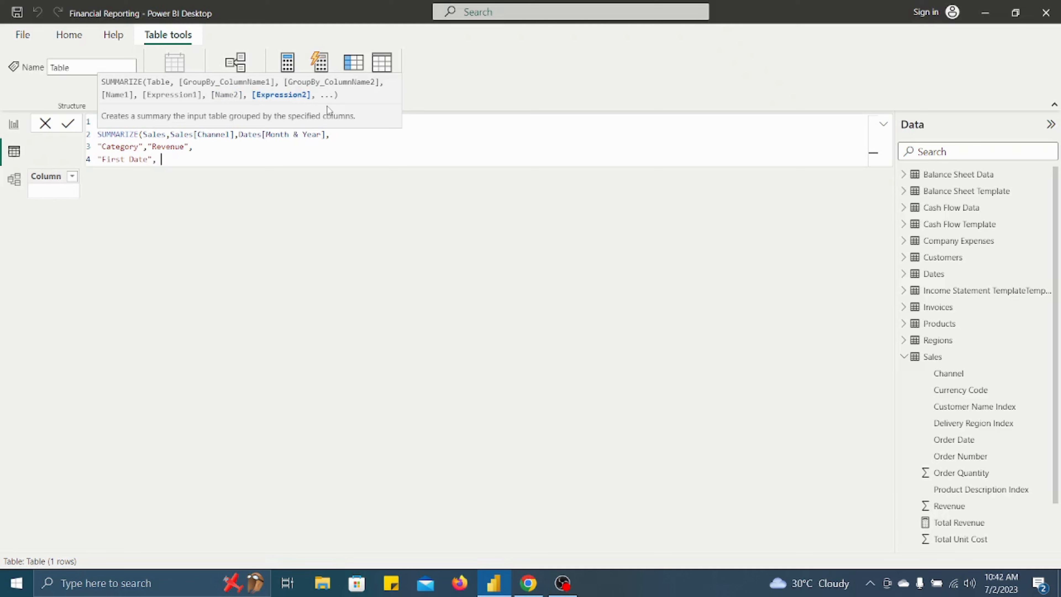
{"action": "type", "text": "MIN("}
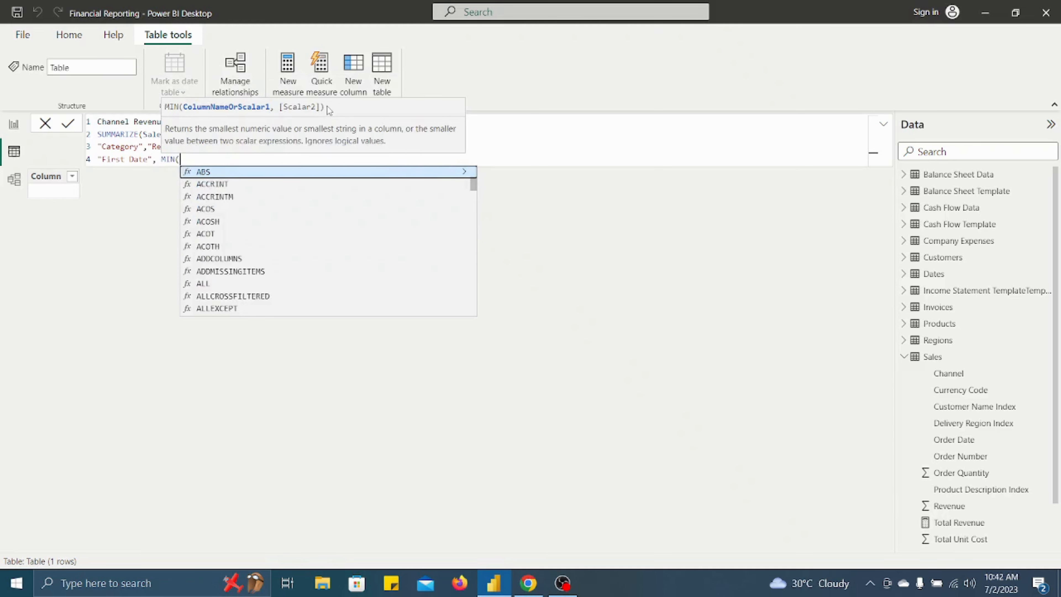
{"action": "type", "text": "Dat"}
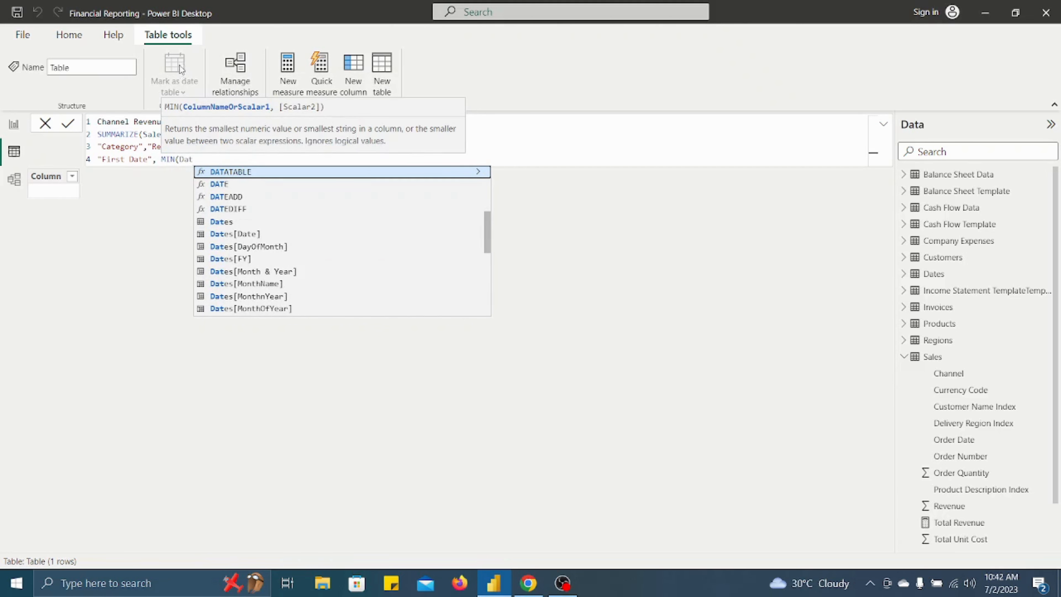
{"action": "double_click", "coordinate": [235, 237]}
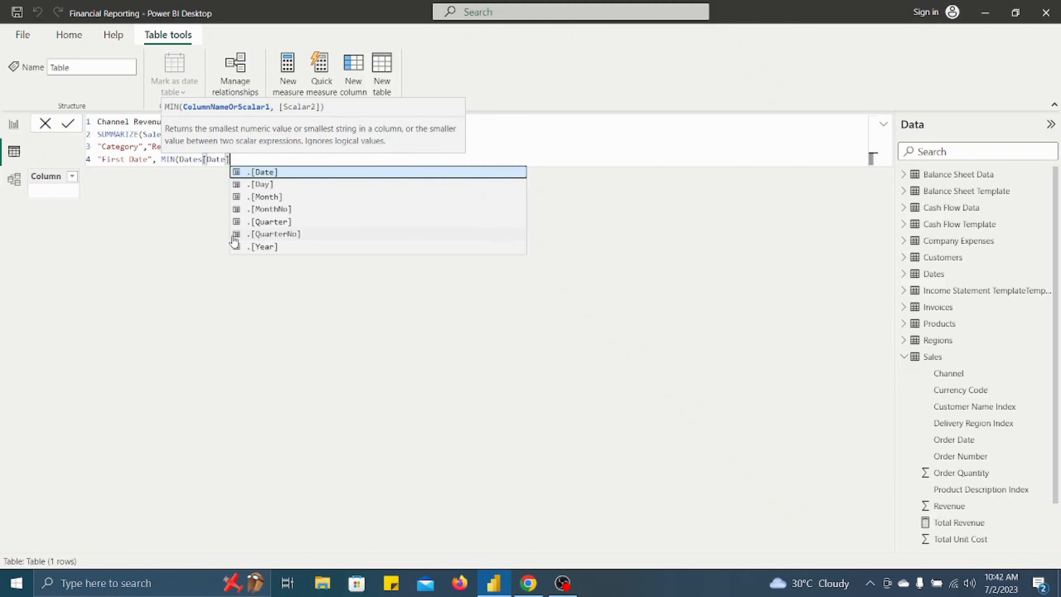
{"action": "type", "text": ")"}
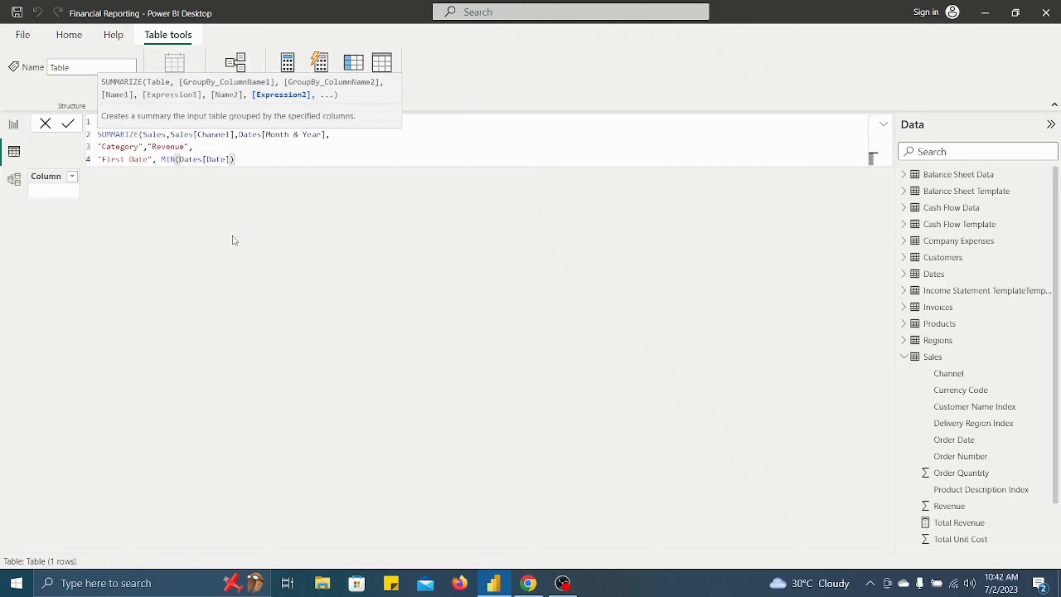
{"action": "key", "text": "shift+Return"}
{"action": "type", "text": "\""}
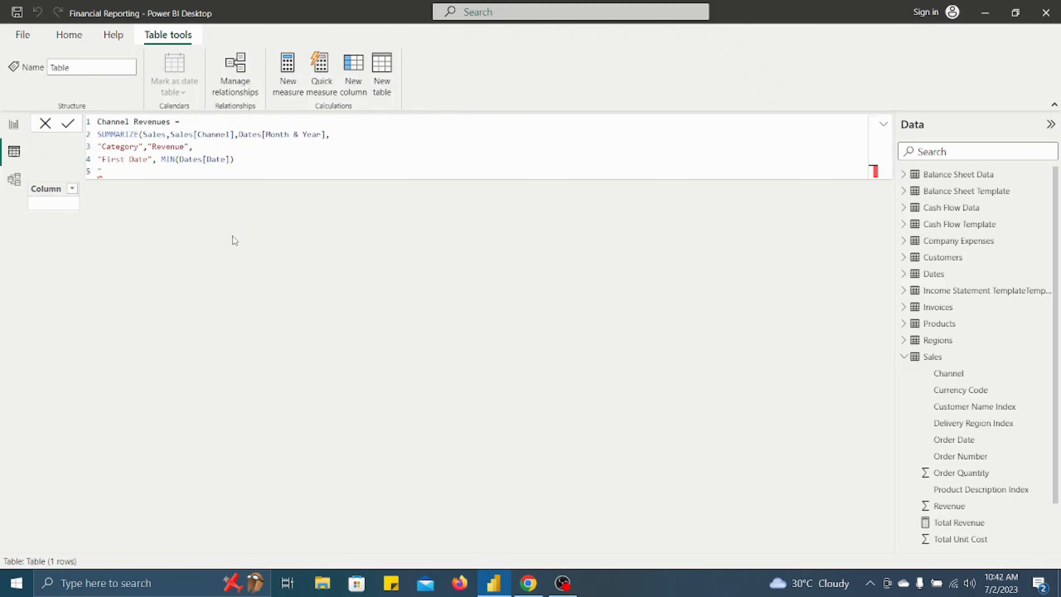
{"action": "type", "text": "Sales"}
{"action": "key", "text": "BackSpace"}
{"action": "key", "text": "BackSpace"}
{"action": "key", "text": "BackSpace"}
{"action": "key", "text": "BackSpace"}
{"action": "key", "text": "BackSpace"}
{"action": "key", "text": "BackSpace"}
{"action": "key", "text": "BackSpace"}
{"action": "key", "text": "BackSpace"}
Add a "Sales Values" column returning [Total Revenue] on a new line, close the formula and submit it.
{"action": "type", "text": ","}
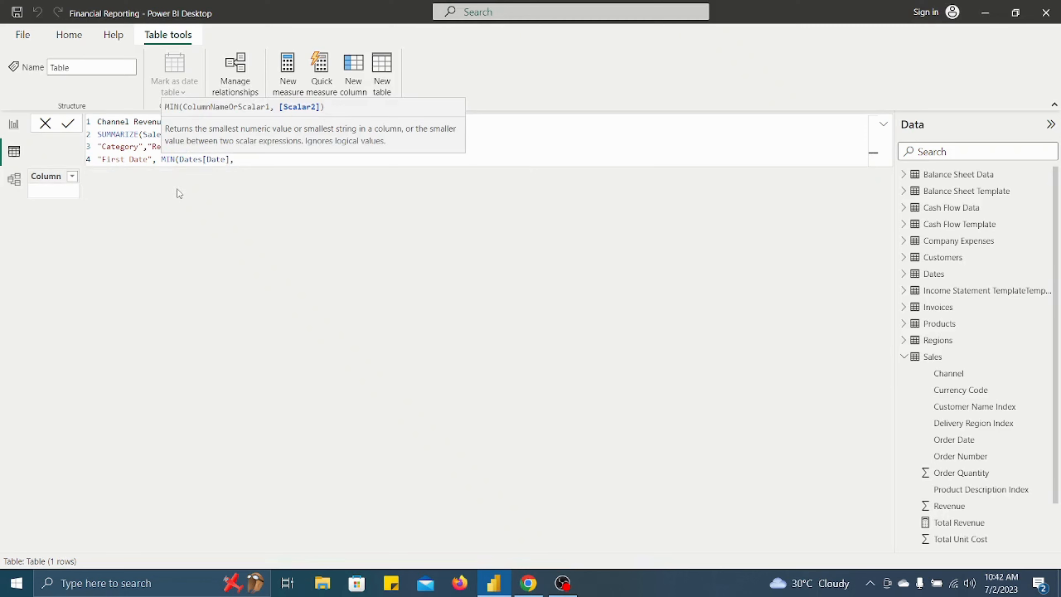
{"action": "key", "text": "shift+Return"}
{"action": "type", "text": "Sale"}
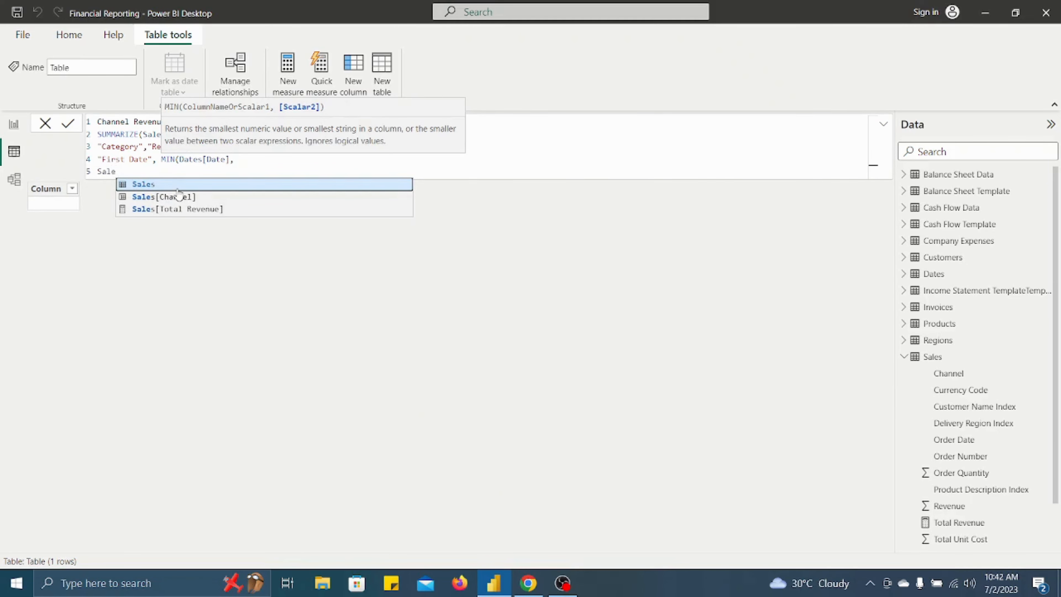
{"action": "key", "text": "BackSpace"}
{"action": "key", "text": "BackSpace"}
{"action": "key", "text": "BackSpace"}
{"action": "key", "text": "BackSpace"}
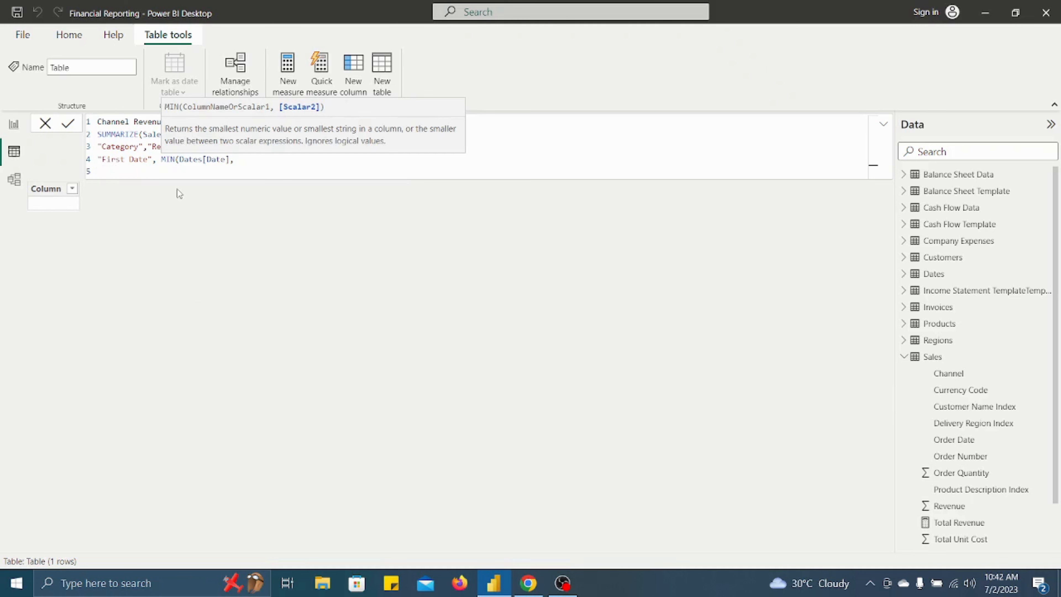
{"action": "type", "text": "\"Sales Values\","}
{"action": "type", "text": "("}
{"action": "key", "text": "BackSpace"}
{"action": "type", "text": "tot"}
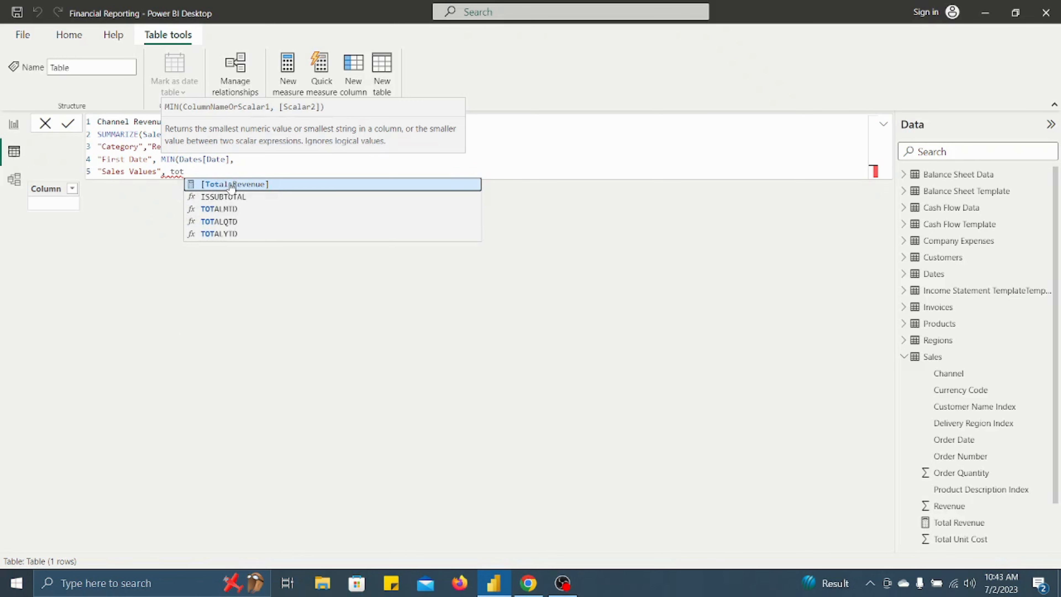
{"action": "left_click", "coordinate": [256, 186]}
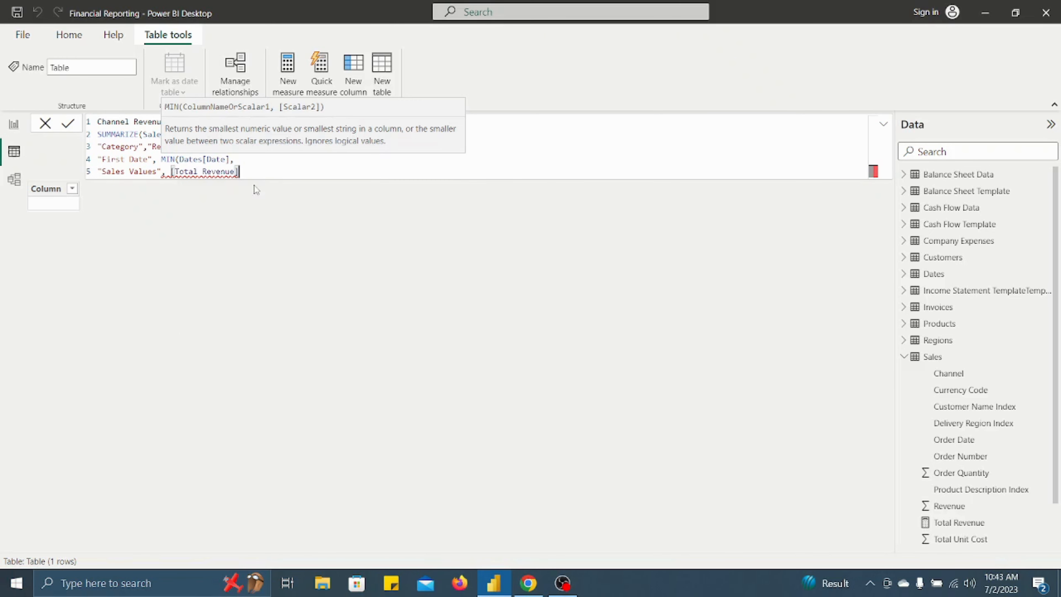
{"action": "type", "text": ")"}
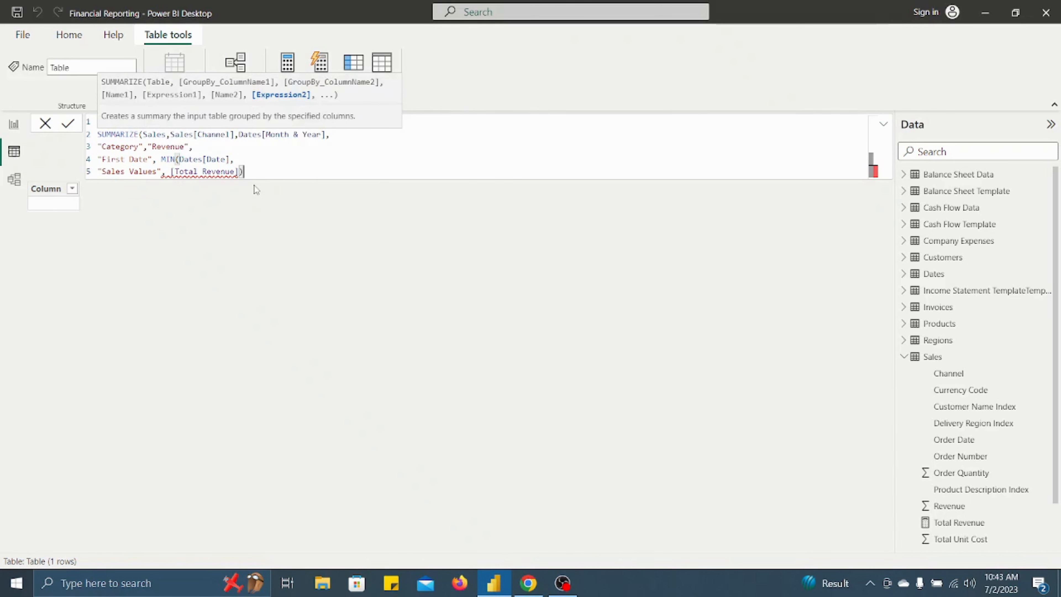
{"action": "key", "text": "Return"}
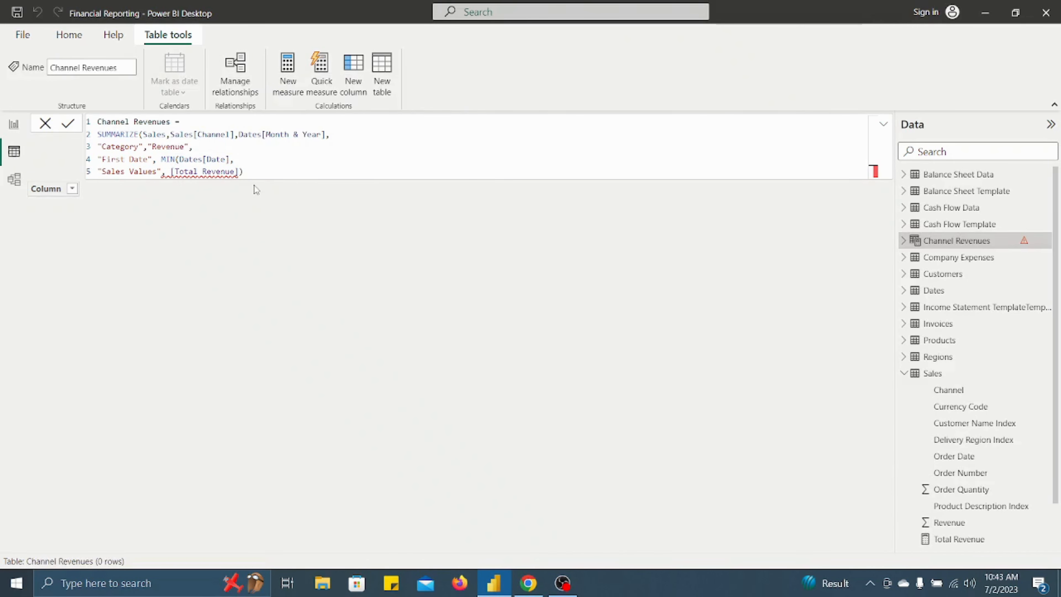
Close the MIN function right after Dates[Date], keep a single closing parenthesis at the formula's end, and commit the formula.
{"action": "type", "text": ")"}
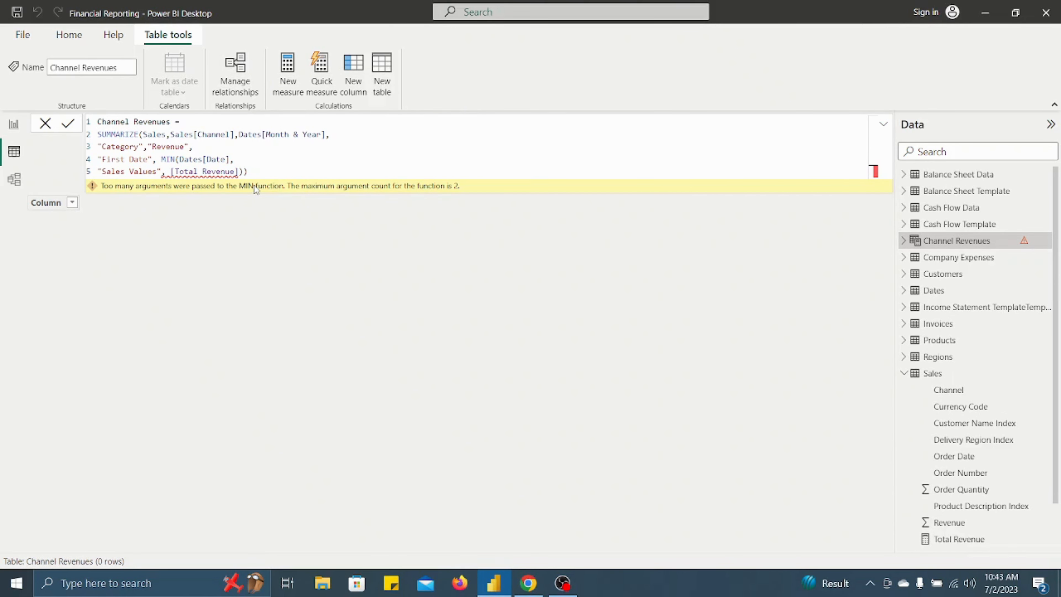
{"action": "mouse_move", "coordinate": [256, 189]}
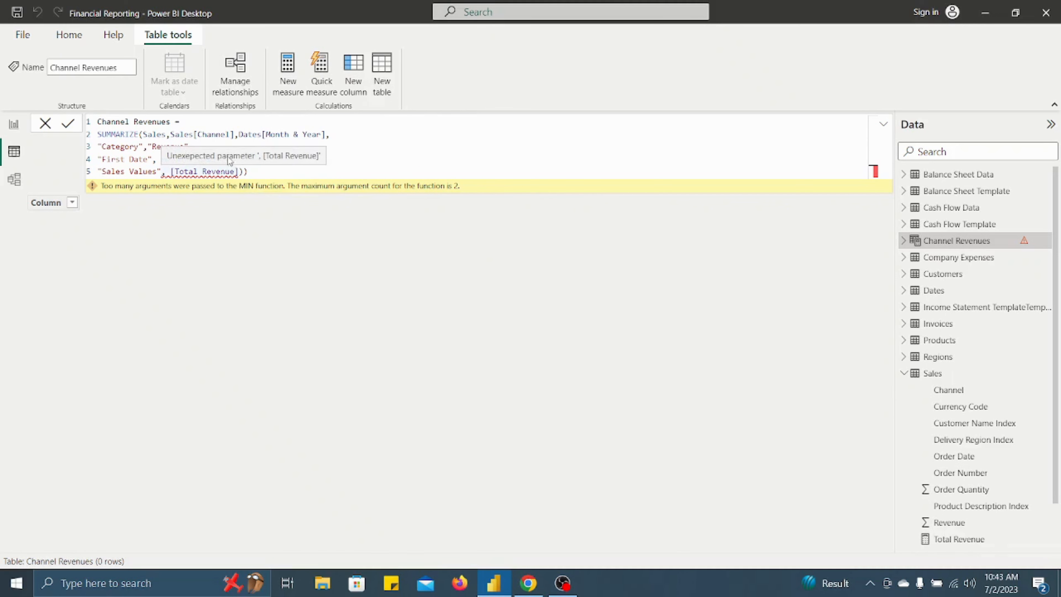
{"action": "left_click", "coordinate": [230, 159]}
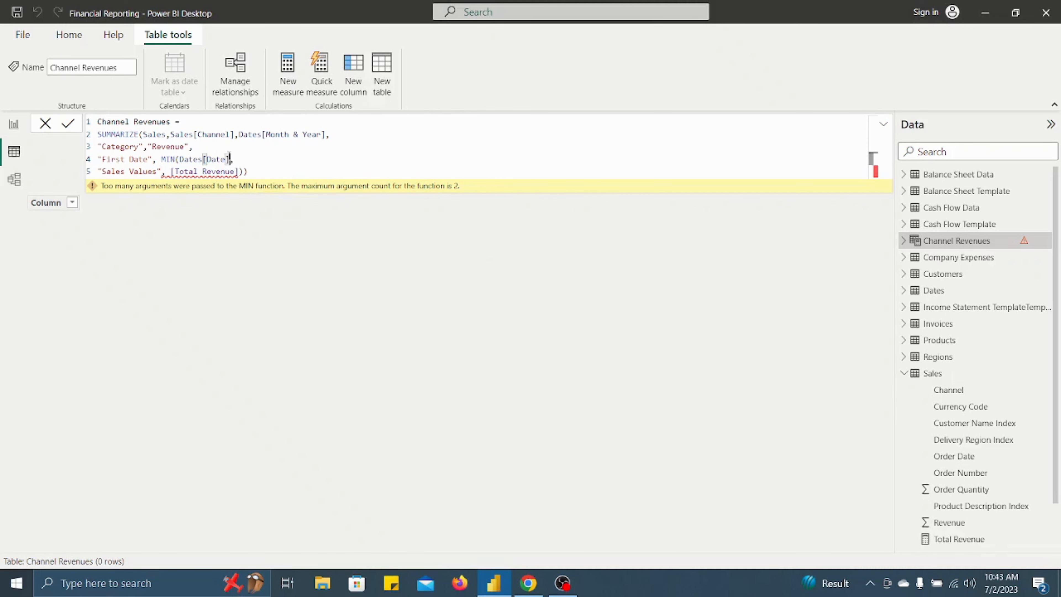
{"action": "type", "text": ")"}
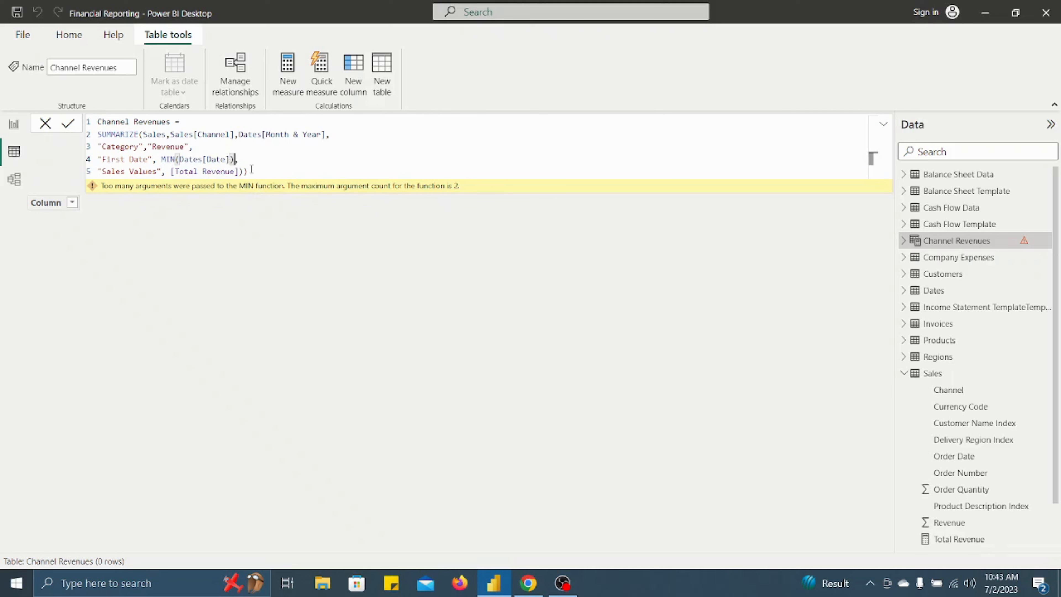
{"action": "left_click", "coordinate": [249, 171]}
{"action": "key", "text": "BackSpace"}
{"action": "key", "text": "Return"}
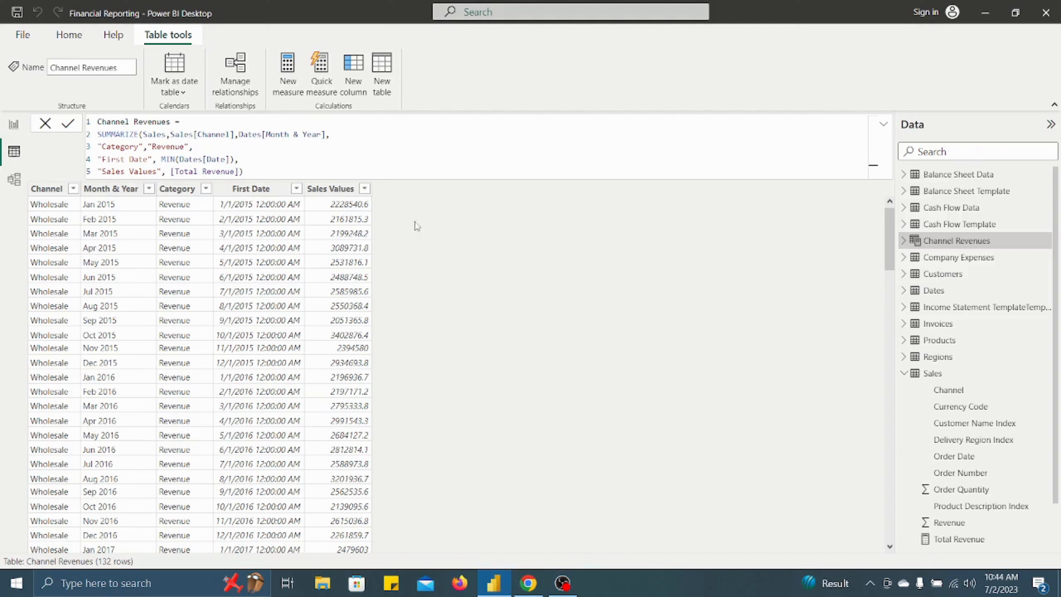
Format the Sales Values column as dollar currency and the First Date column as 3/14/01 (m/d/yy).
{"action": "left_click", "coordinate": [334, 189]}
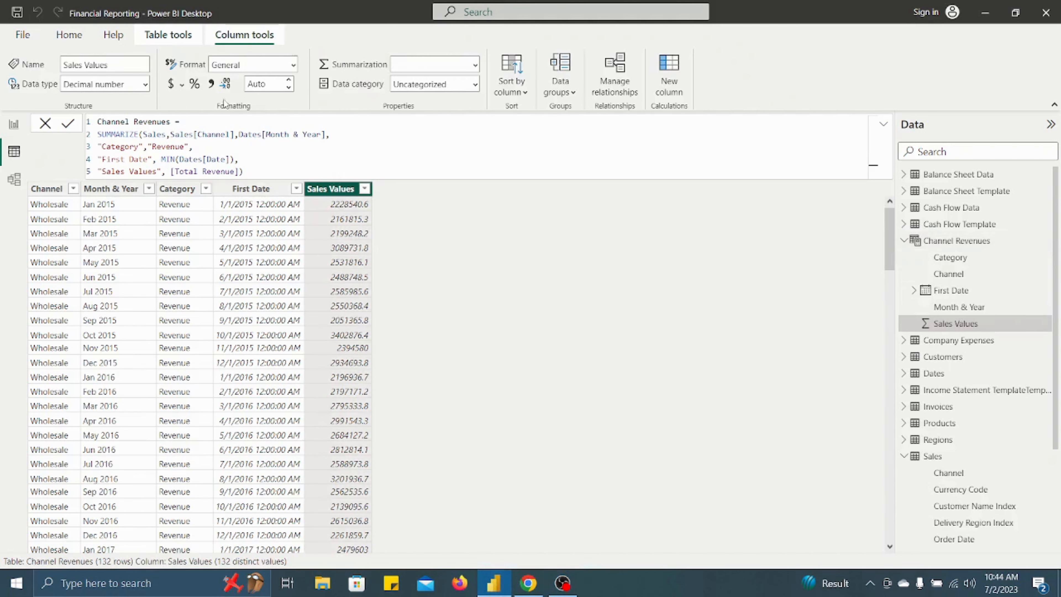
{"action": "left_click", "coordinate": [172, 84]}
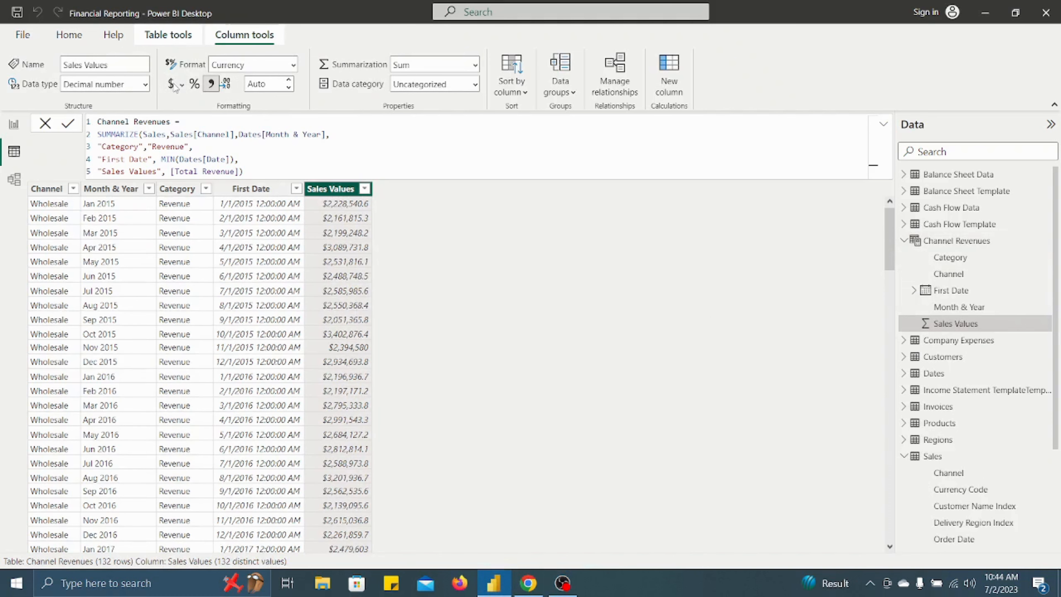
{"action": "left_click", "coordinate": [252, 190]}
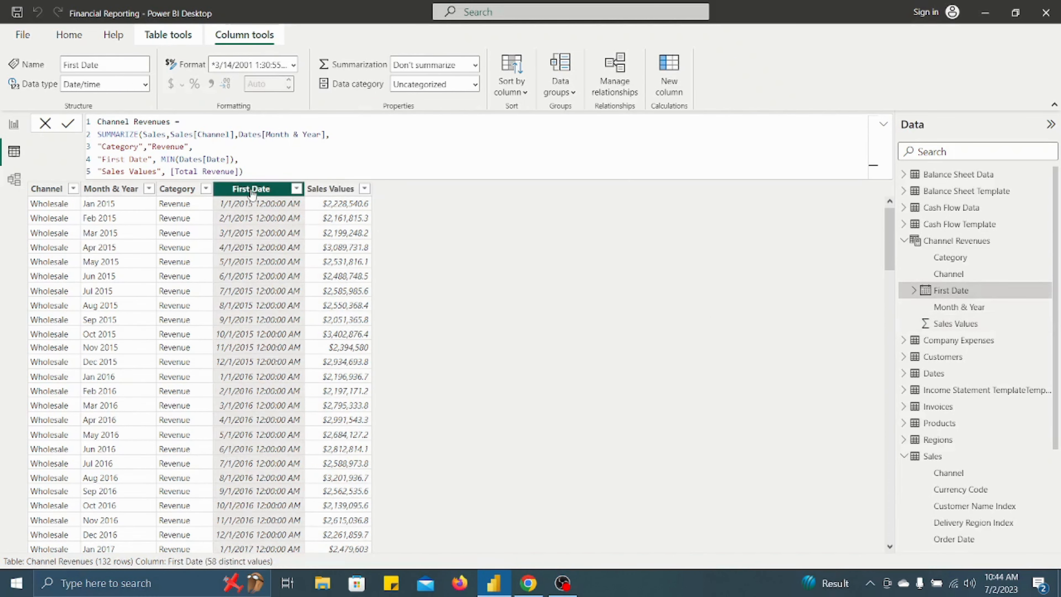
{"action": "left_click", "coordinate": [293, 65]}
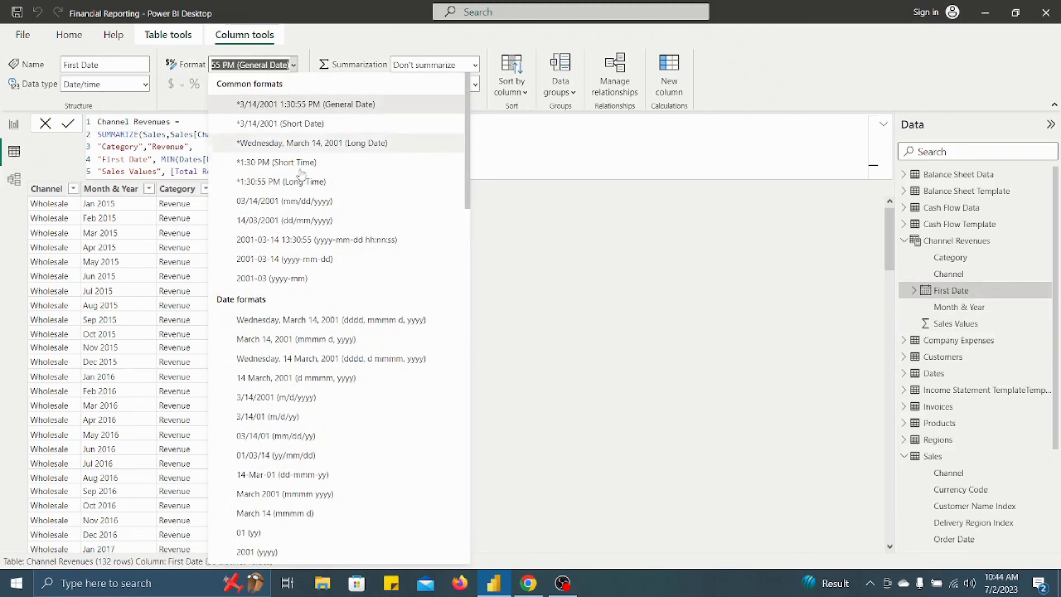
{"action": "left_click", "coordinate": [283, 417]}
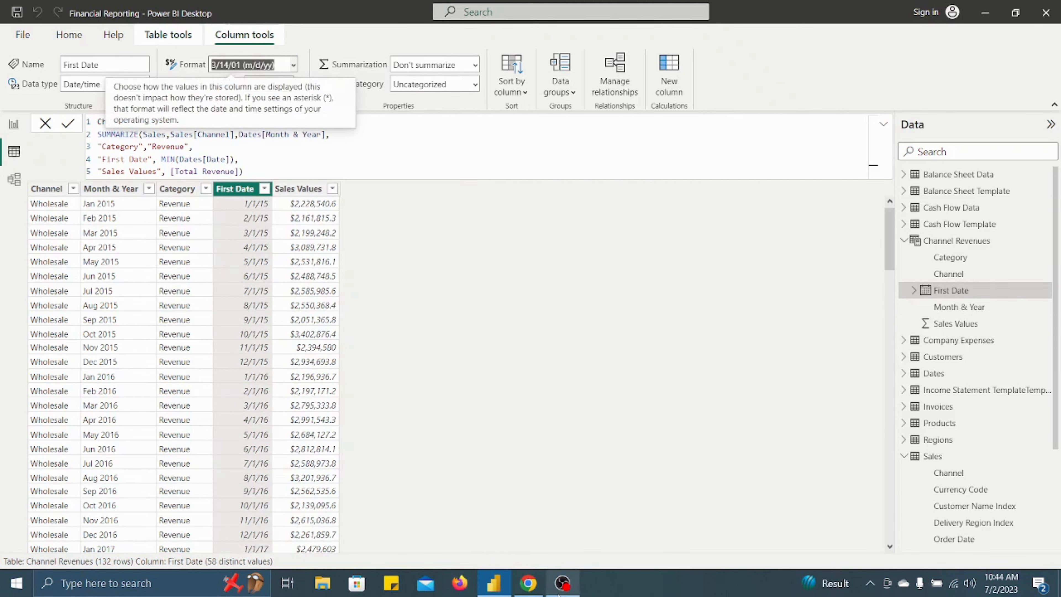
{"action": "left_click", "coordinate": [563, 583]}
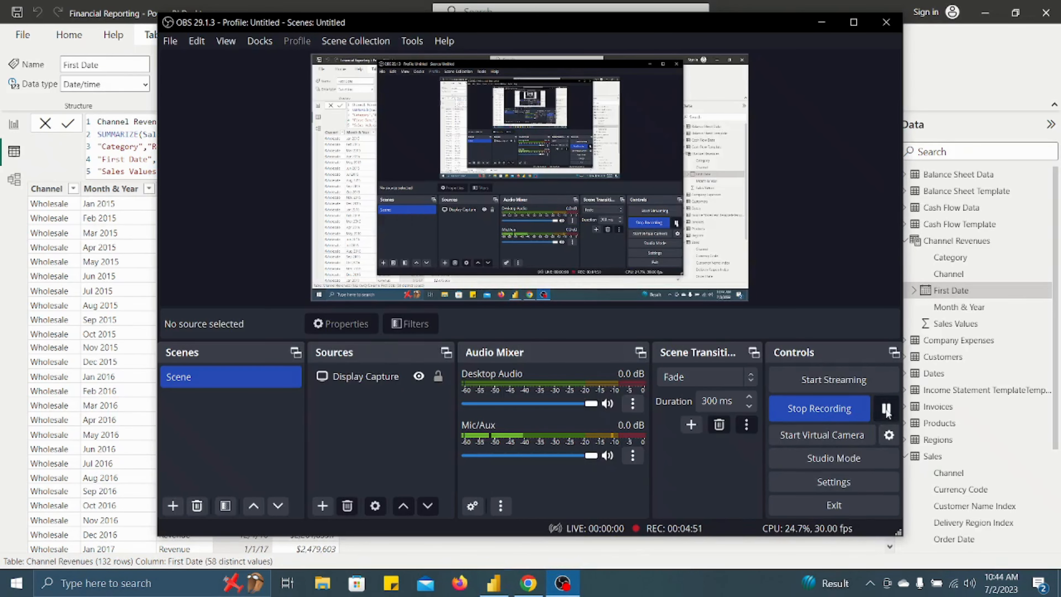
{"action": "left_click", "coordinate": [886, 407]}
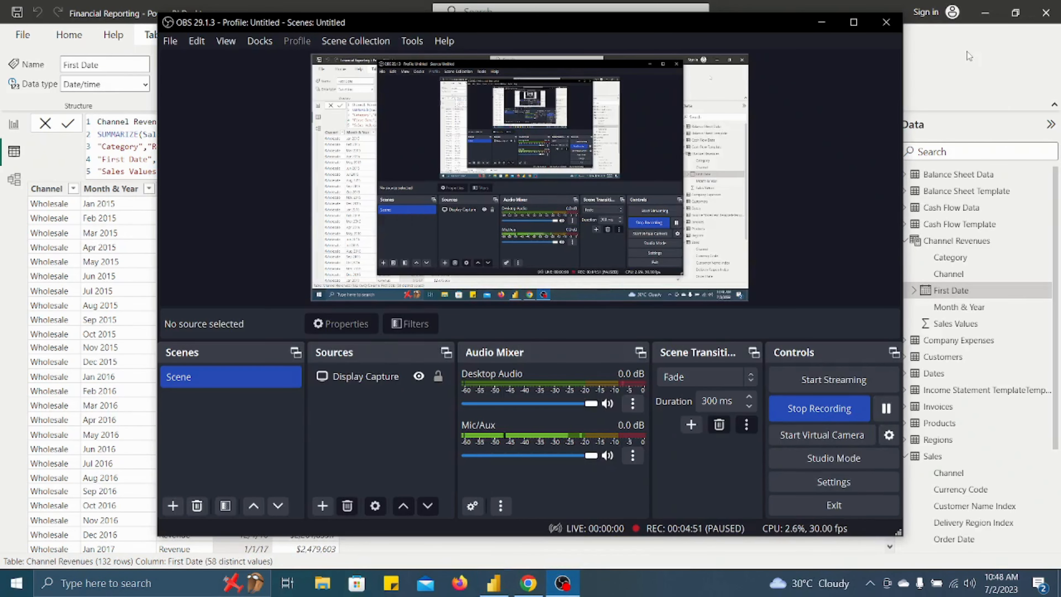
{"action": "left_click", "coordinate": [967, 50]}
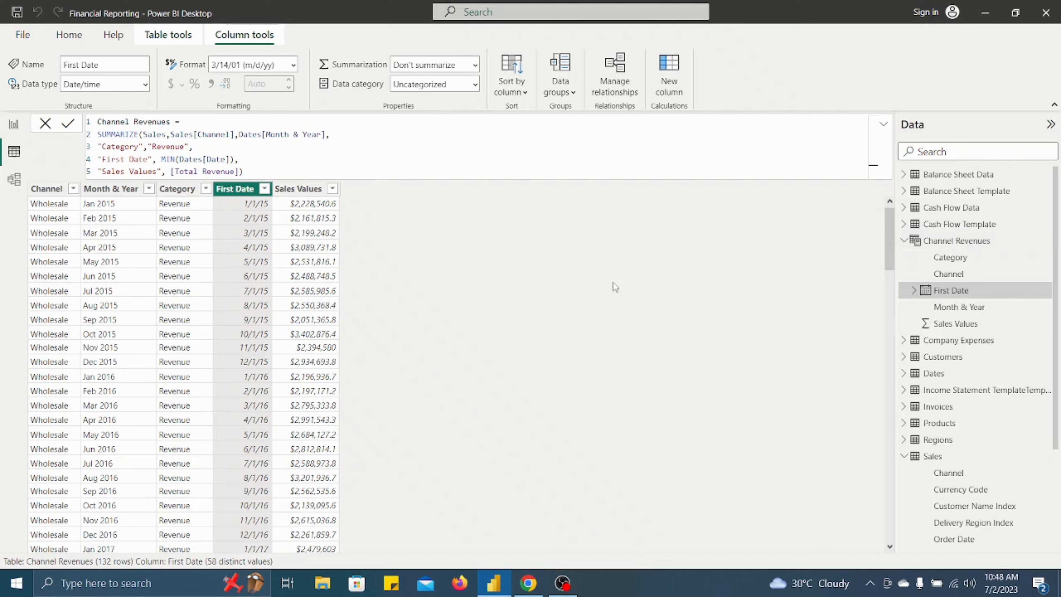
{"action": "scroll", "coordinate": [993, 243], "scroll_direction": "down", "scroll_amount": 1}
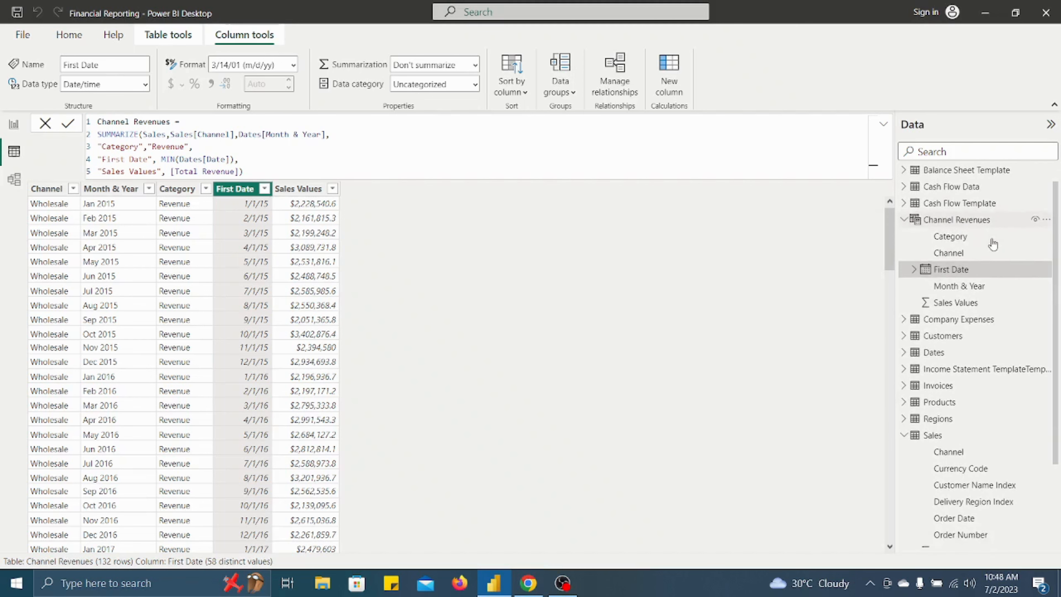
{"action": "mouse_move", "coordinate": [969, 321]}
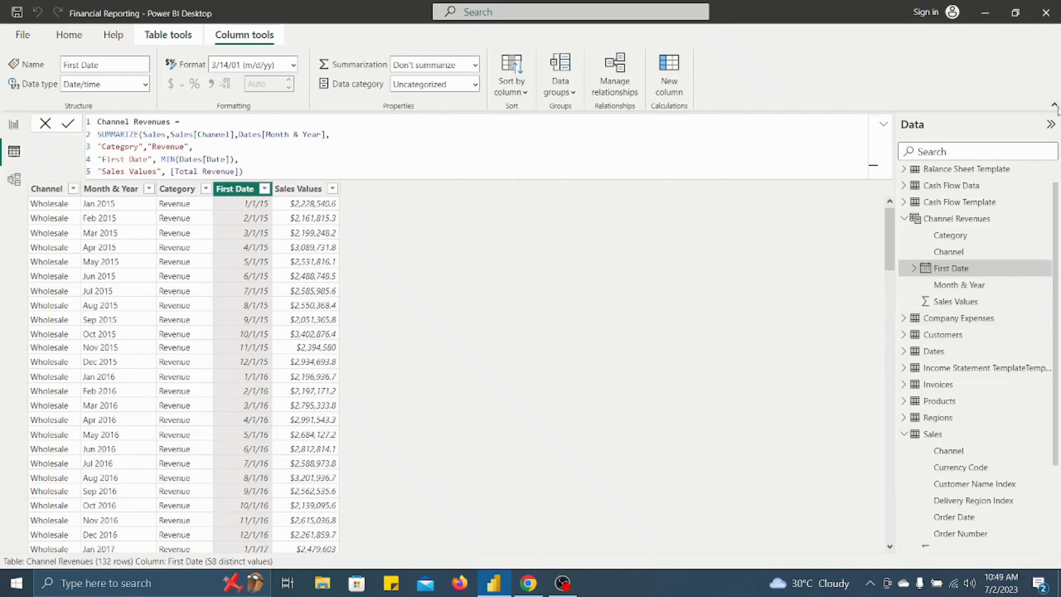
Create a new calculated table named Income Statement Data and start a second line for its formula.
{"action": "left_click", "coordinate": [947, 225]}
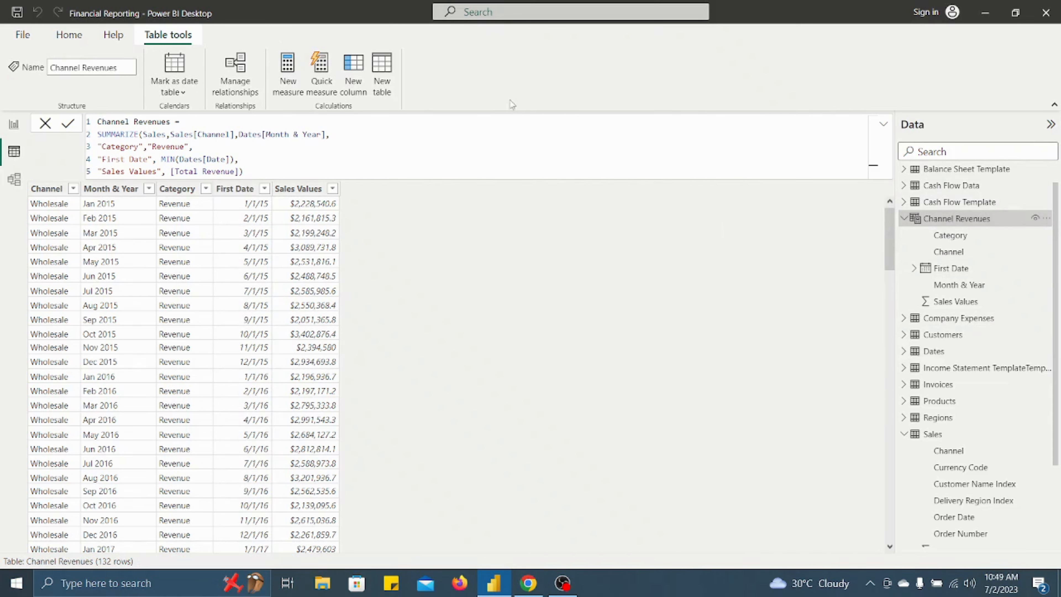
{"action": "left_click", "coordinate": [381, 67]}
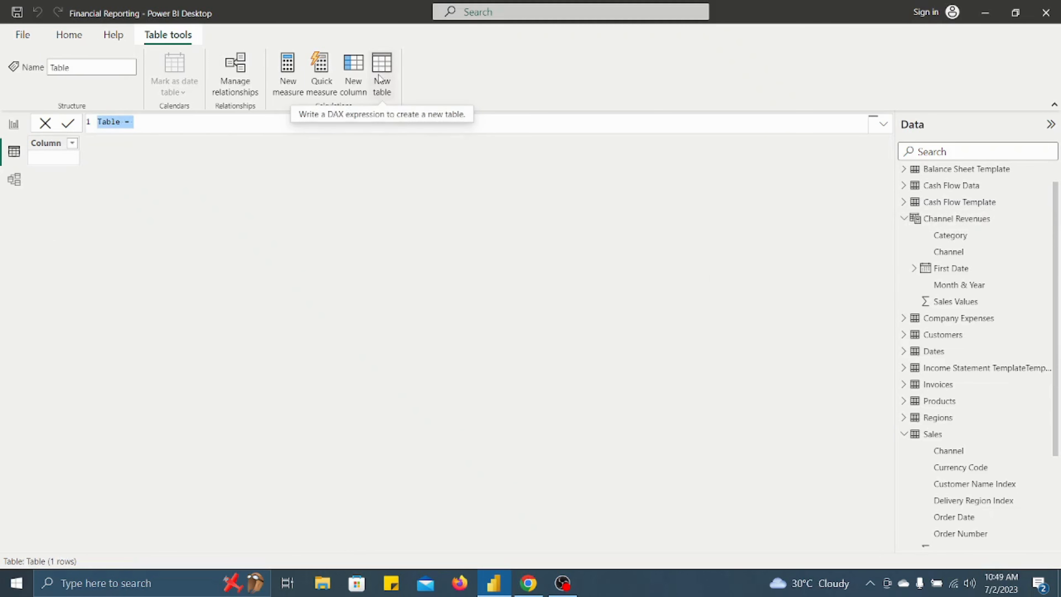
{"action": "type", "text": "Income Statement "}
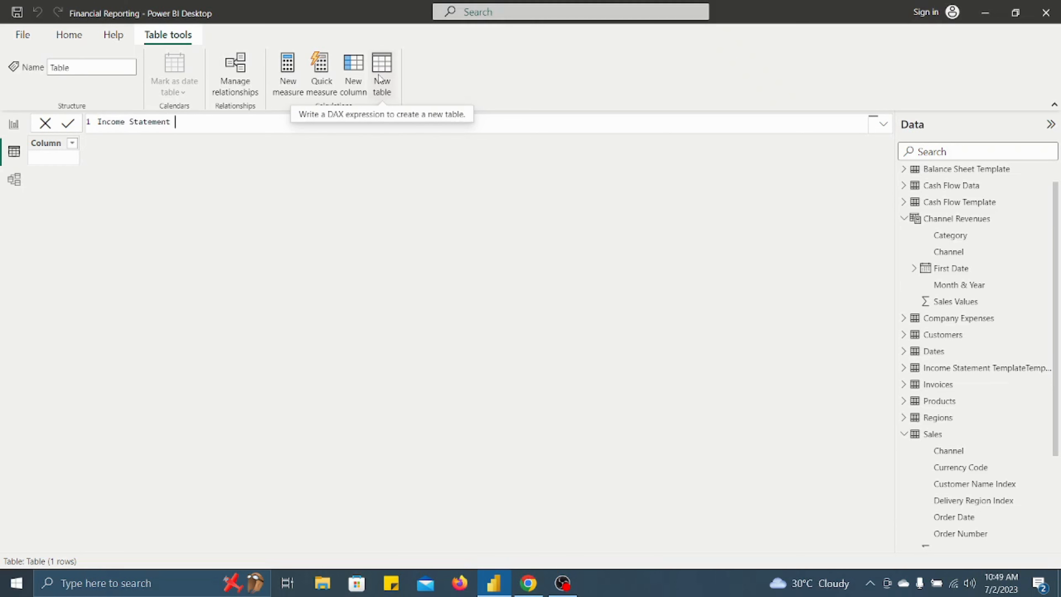
{"action": "type", "text": "Data ="}
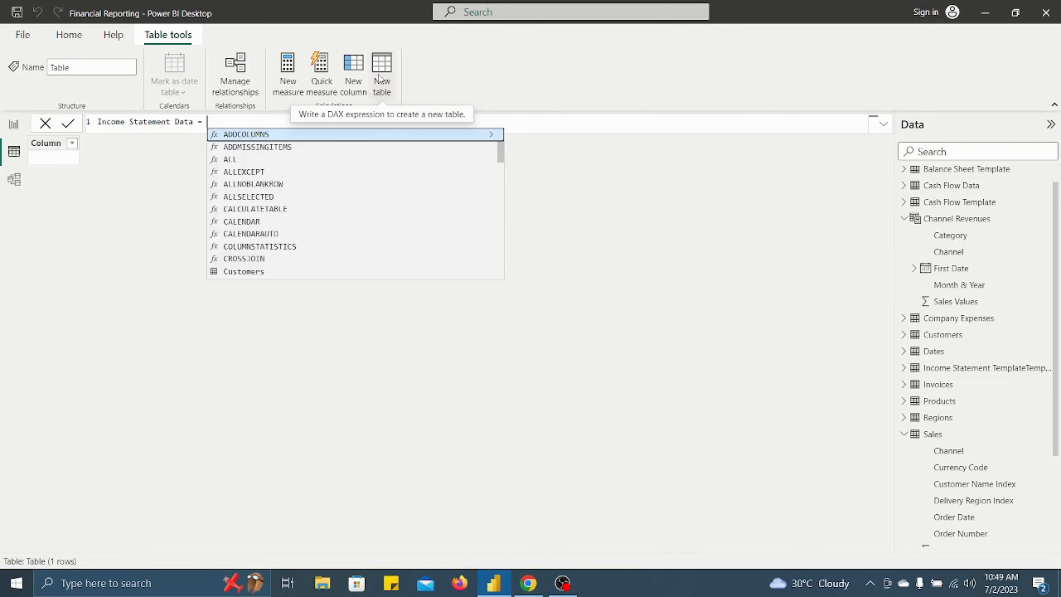
{"action": "key", "text": "shift+Return"}
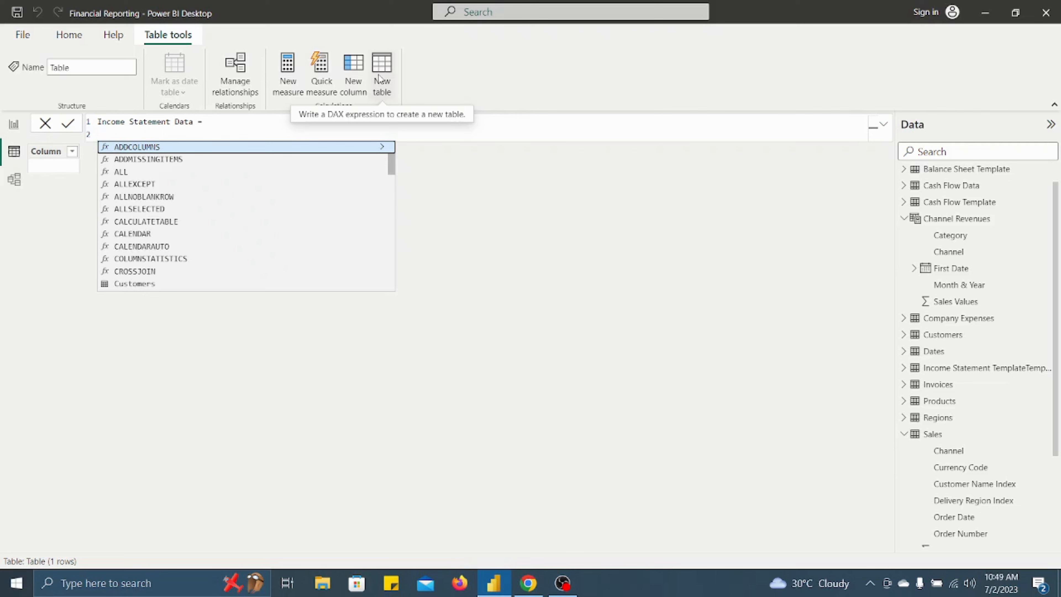
Begin the Income Statement Data formula with UNION, using 'Company Expenses' as the first table.
{"action": "type", "text": "UNio"}
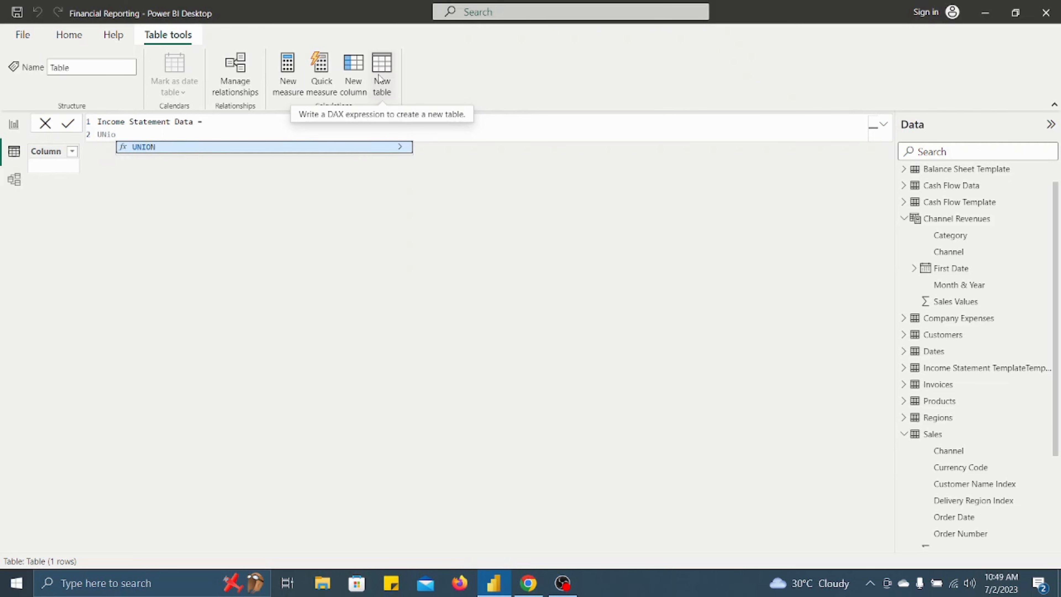
{"action": "key", "text": "Tab"}
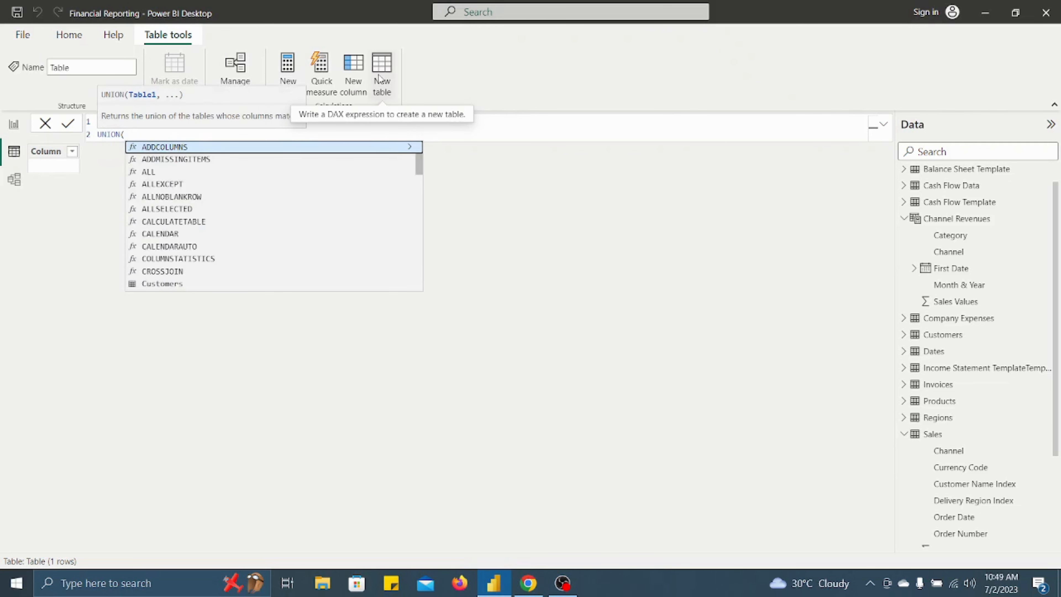
{"action": "type", "text": "\""}
{"action": "key", "text": "BackSpace"}
{"action": "type", "text": "compa"}
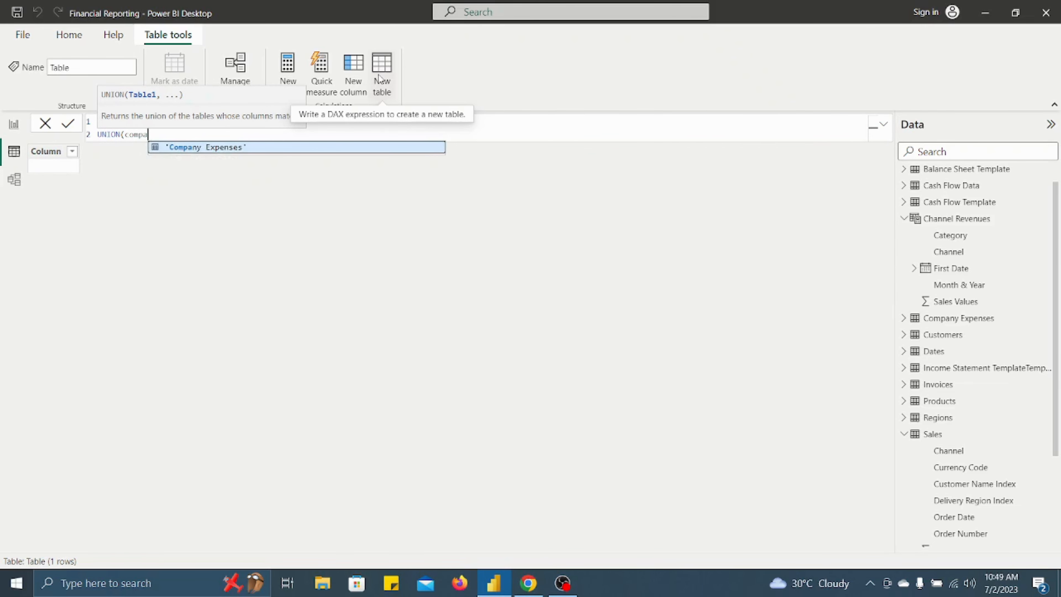
{"action": "key", "text": "Tab"}
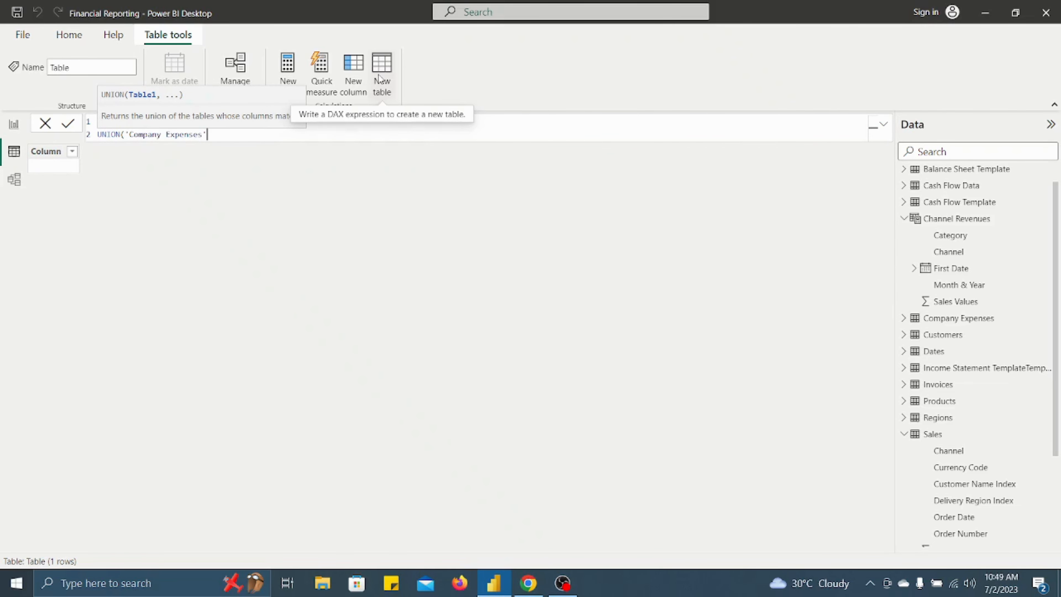
{"action": "type", "text": ","}
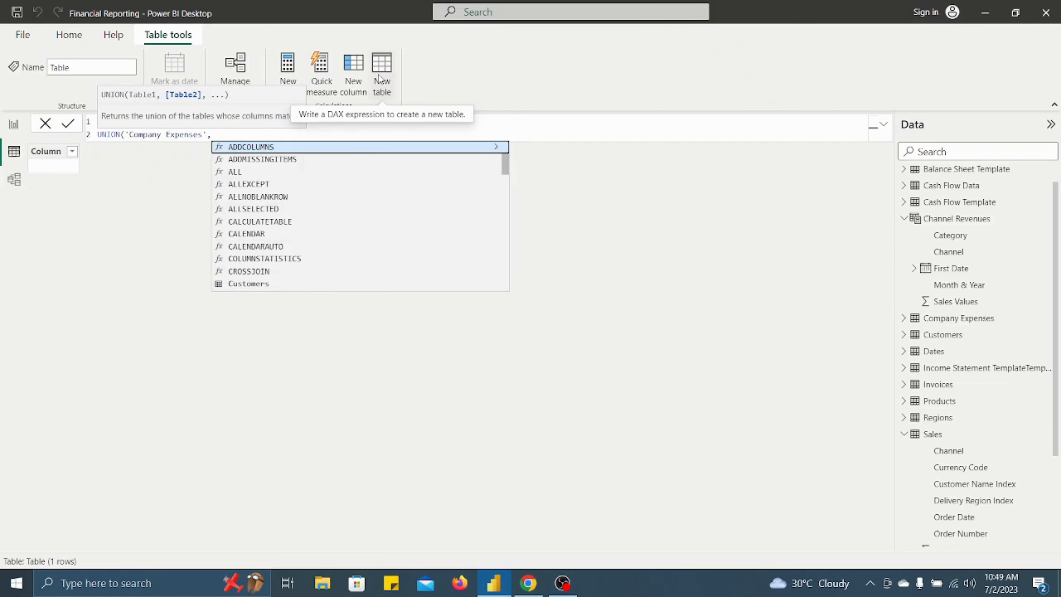
Add SUMMARIZE over 'Channel Revenues' as the second UNION table, and start a new line for its columns.
{"action": "key", "text": "shift+Return"}
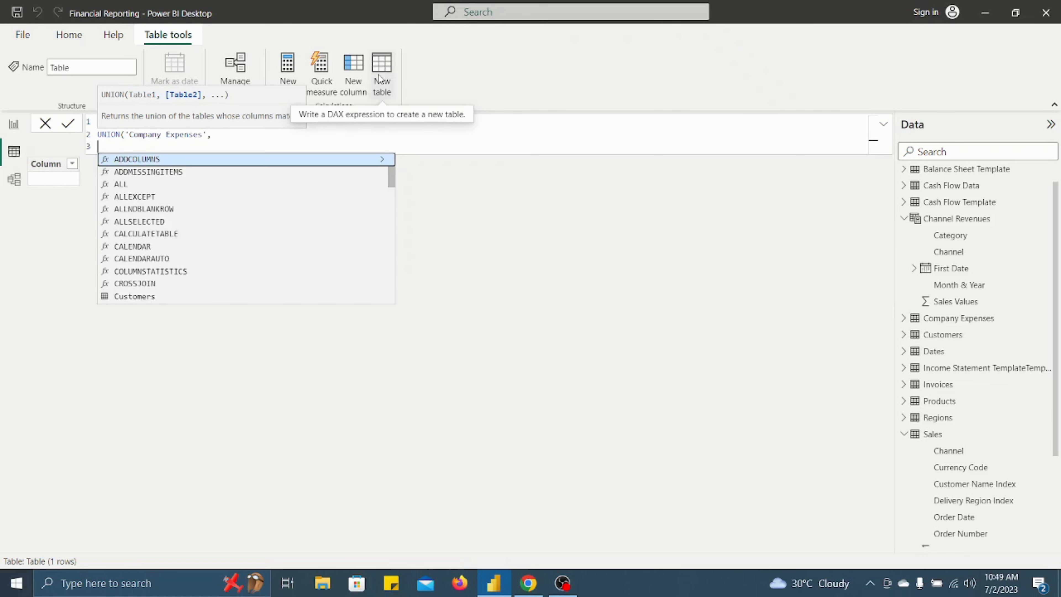
{"action": "type", "text": "SUMMARIZE("}
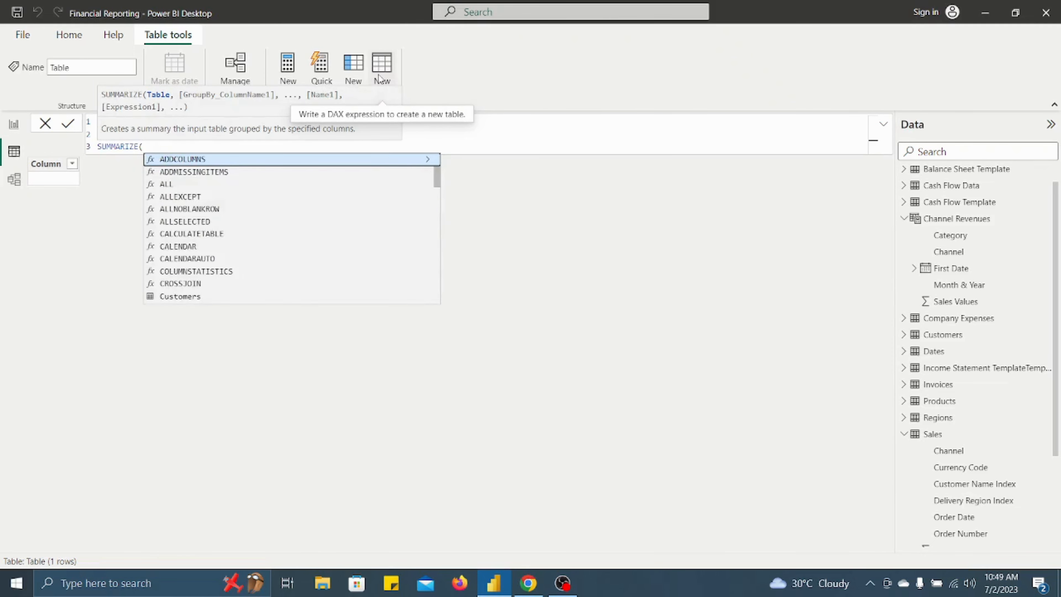
{"action": "type", "text": "'"}
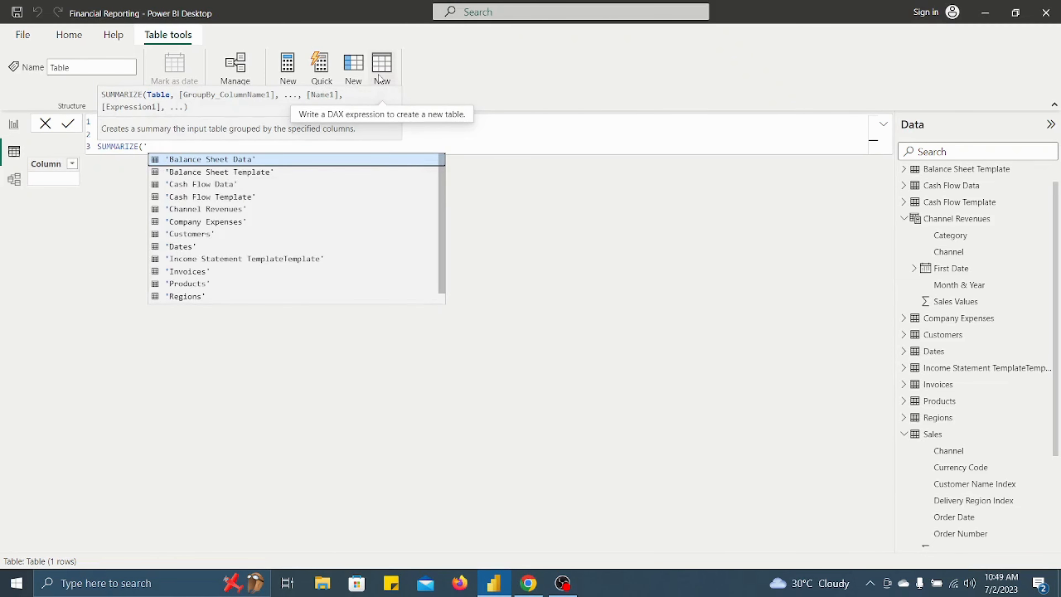
{"action": "key", "text": "BackSpace"}
{"action": "type", "text": "'chan"}
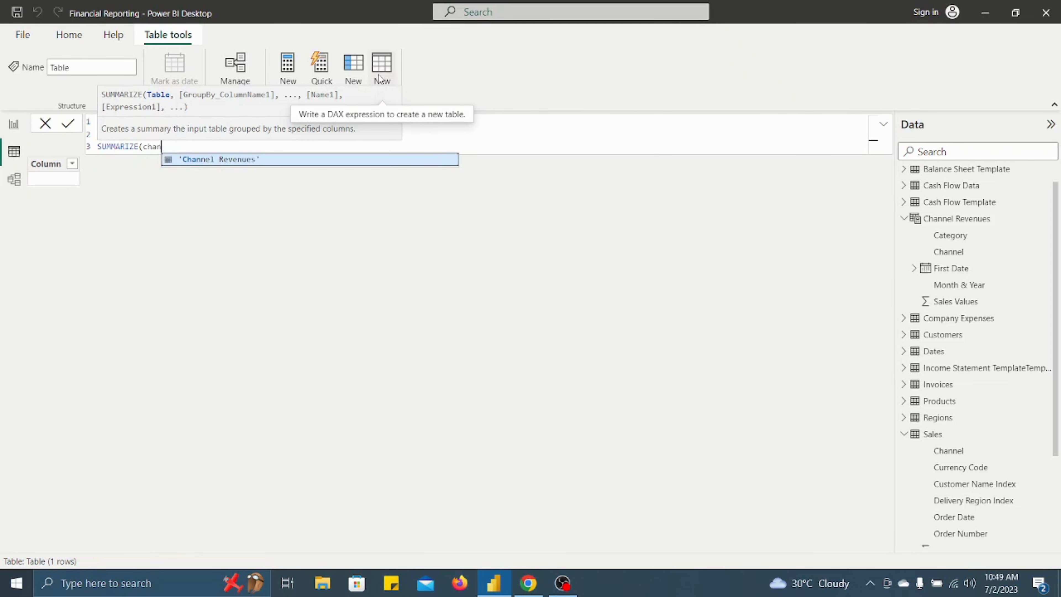
{"action": "key", "text": "Tab"}
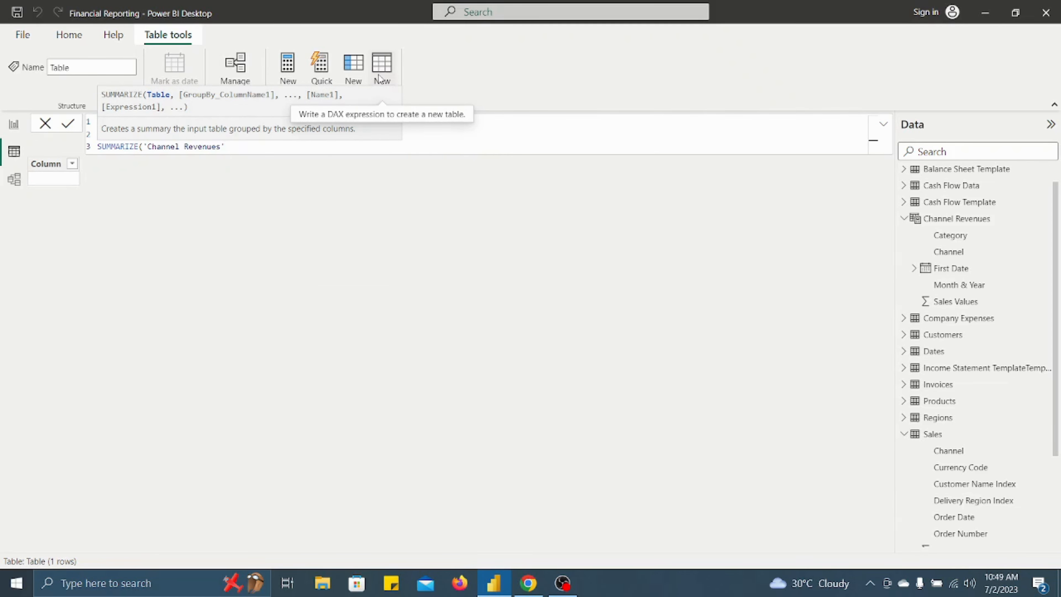
{"action": "type", "text": ","}
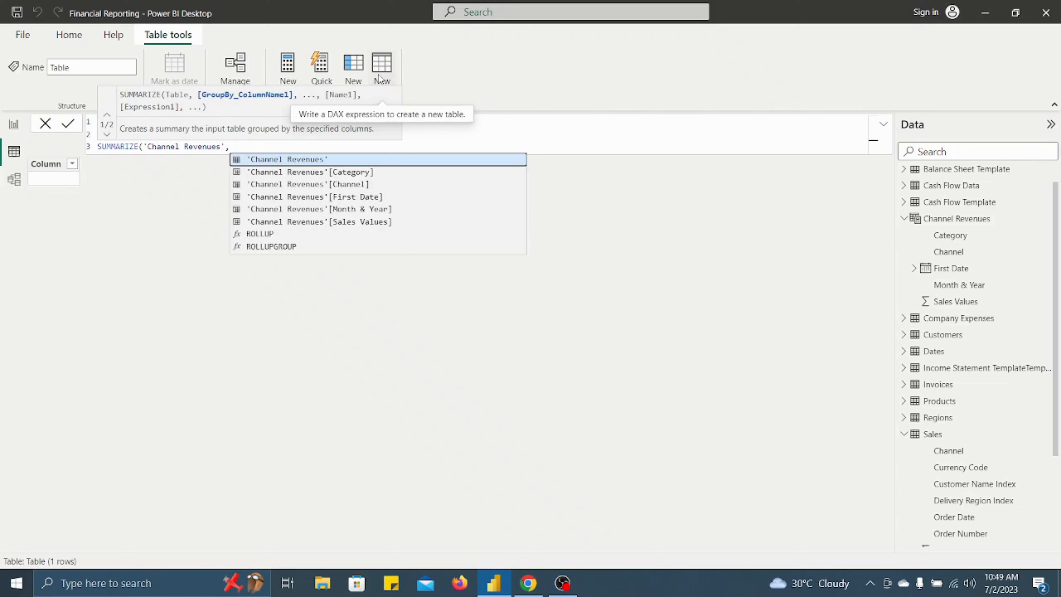
{"action": "key", "text": "shift+Return"}
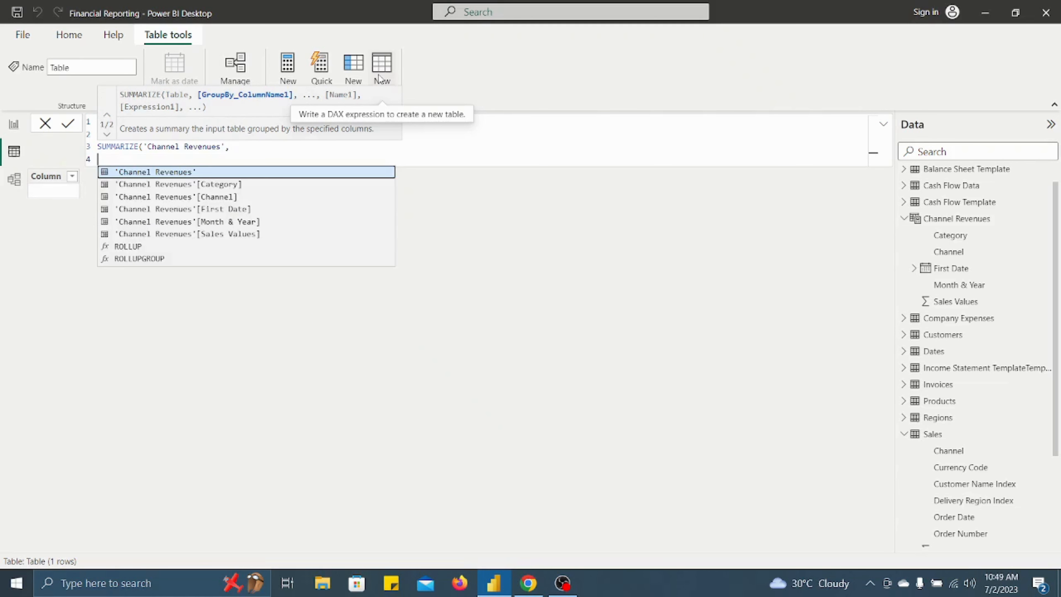
Enter 'Channel Revenues'[Channel] and 'Channel Revenues'[Category] as the first two grouping columns of SUMMARIZE.
{"action": "type", "text": "chan"}
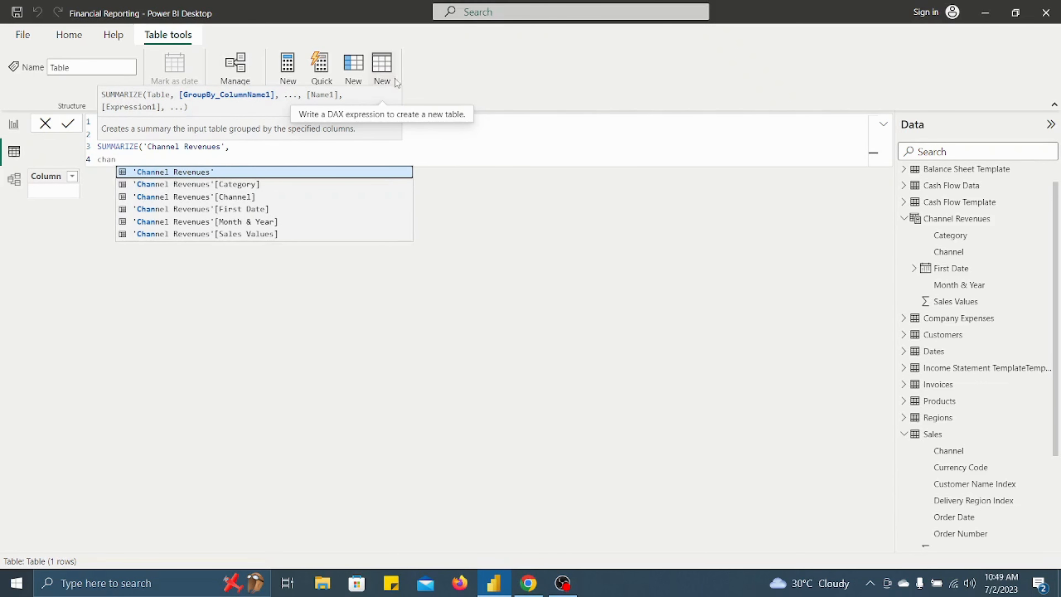
{"action": "left_click", "coordinate": [252, 197]}
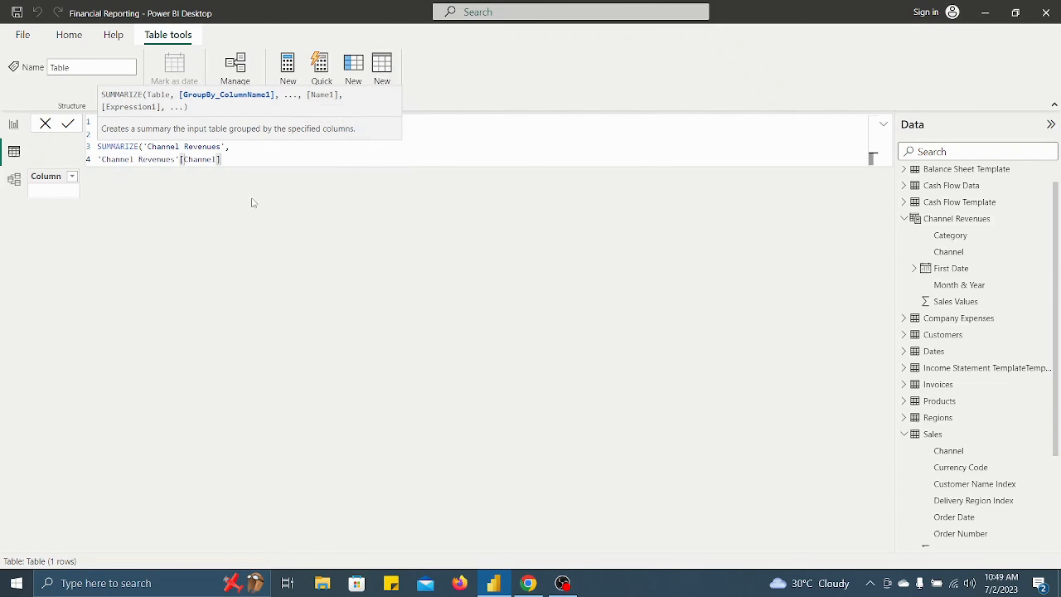
{"action": "type", "text": ","}
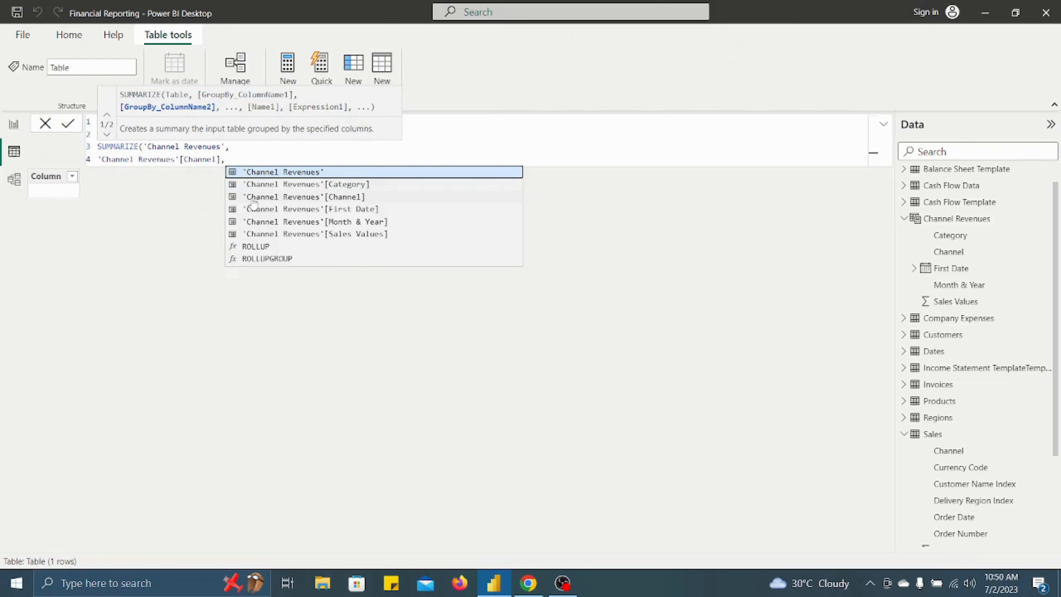
{"action": "type", "text": "cate"}
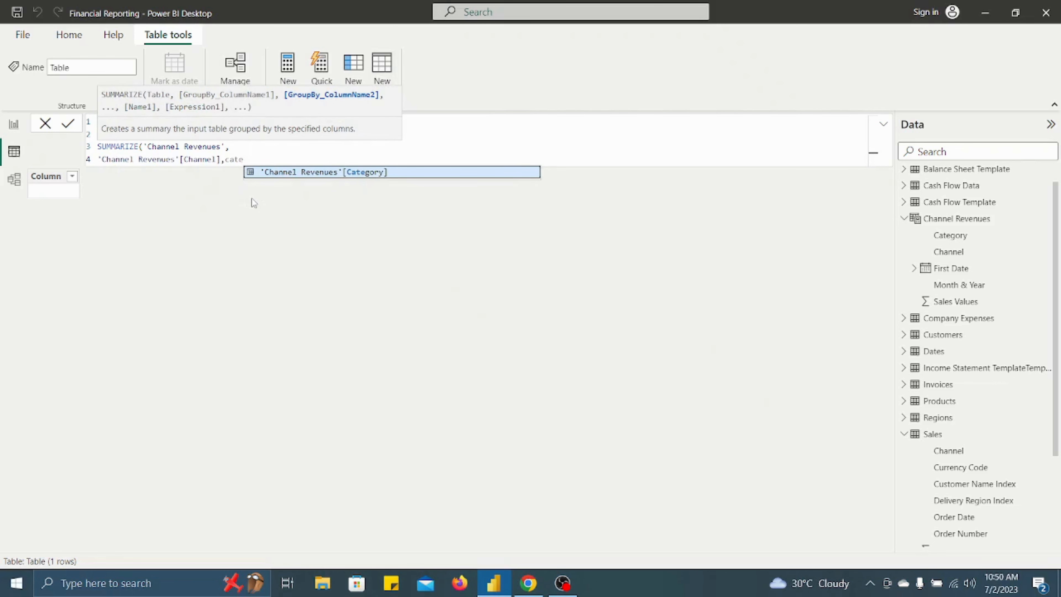
{"action": "key", "text": "Tab"}
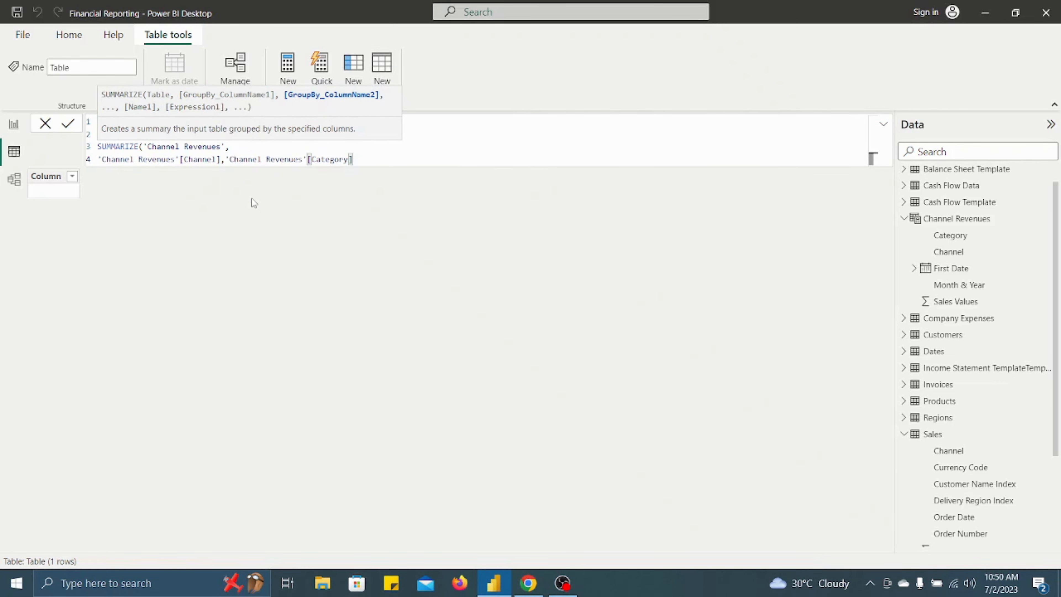
Add the First Date and Sales Values columns of Channel Revenues to SUMMARIZE, close both functions, and commit the formula.
{"action": "type", "text": ","}
{"action": "type", "text": "fir"}
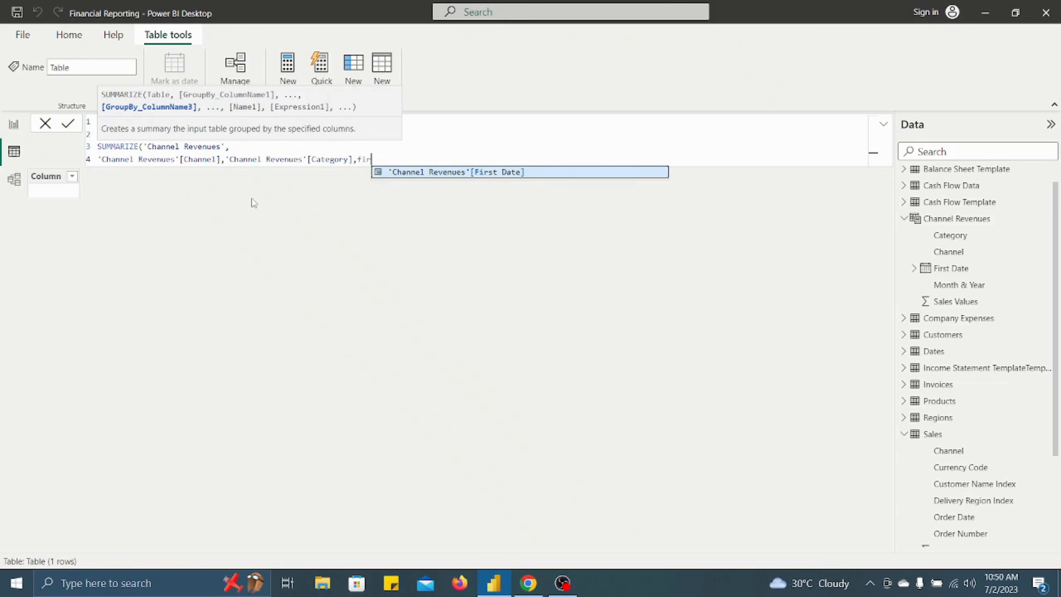
{"action": "key", "text": "Tab"}
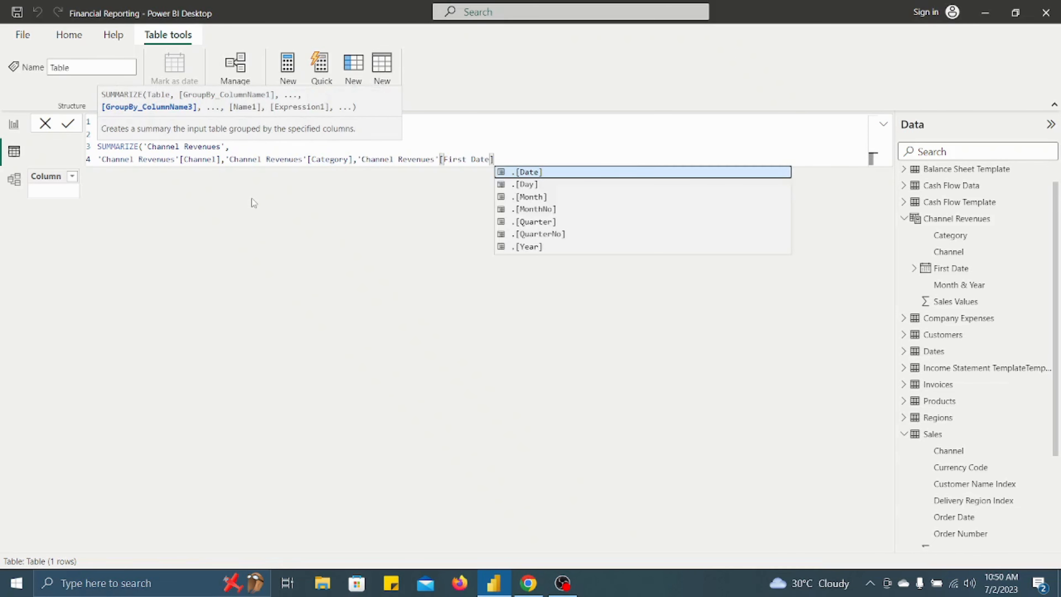
{"action": "type", "text": ",sal"}
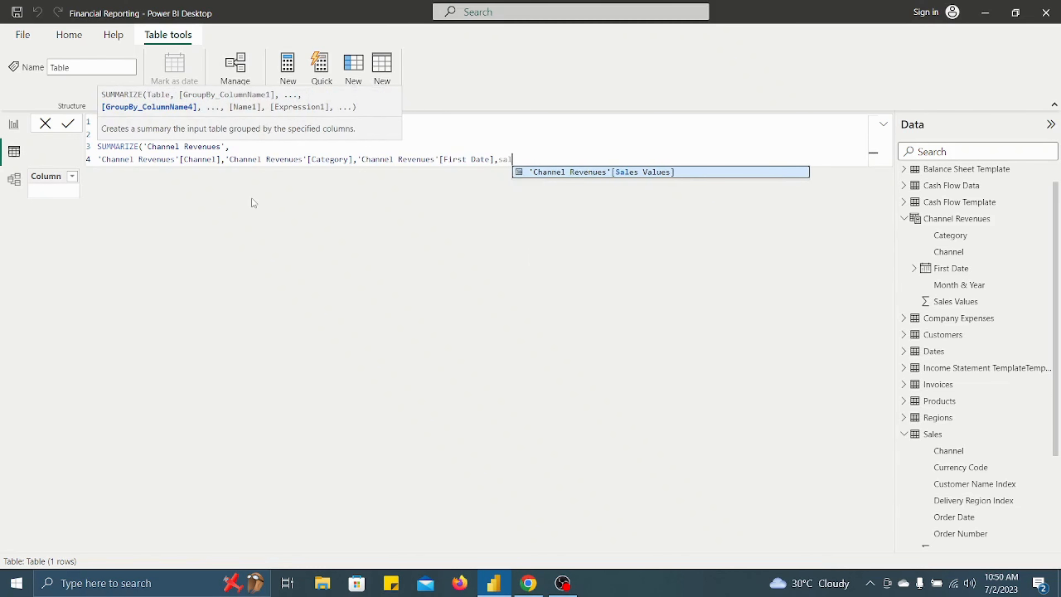
{"action": "key", "text": "Tab"}
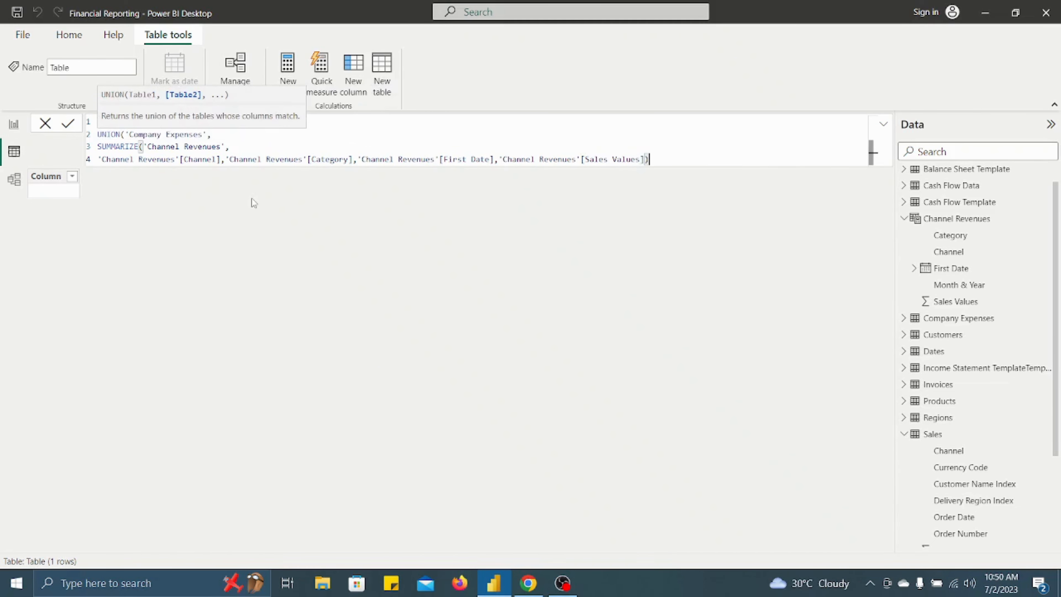
{"action": "key", "text": "Return"}
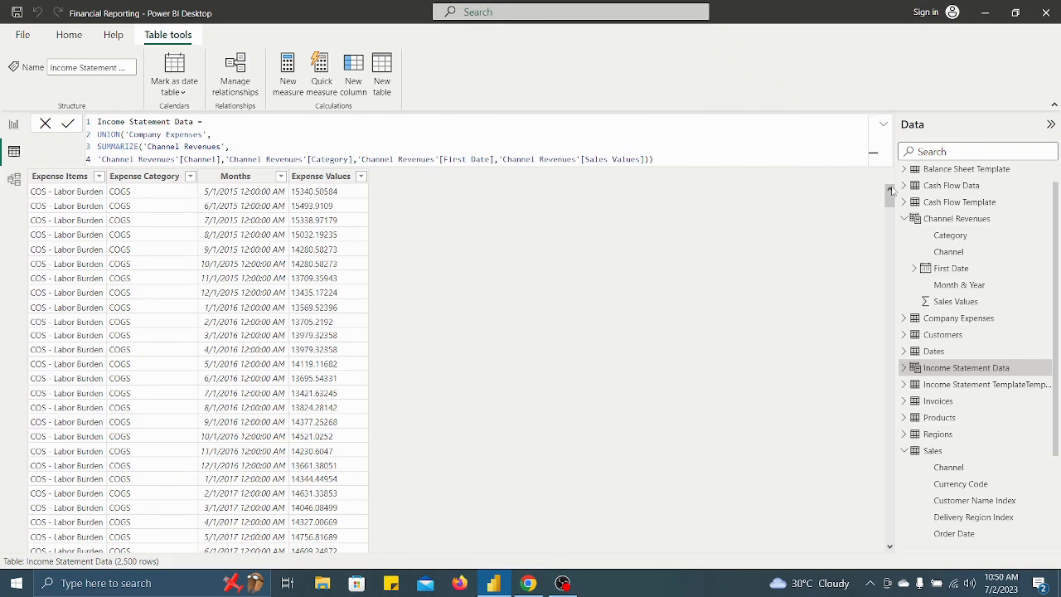
Sort the Income Statement Data table by Expense Items in descending order and examine the combined rows.
{"action": "left_click_drag", "start_coordinate": [889, 202], "coordinate": [902, 403]}
{"action": "left_click_drag", "start_coordinate": [893, 367], "coordinate": [876, 197]}
{"action": "left_click", "coordinate": [64, 176]}
{"action": "right_click", "coordinate": [64, 176]}
{"action": "left_click", "coordinate": [111, 202]}
{"action": "left_click_drag", "start_coordinate": [889, 199], "coordinate": [921, 439]}
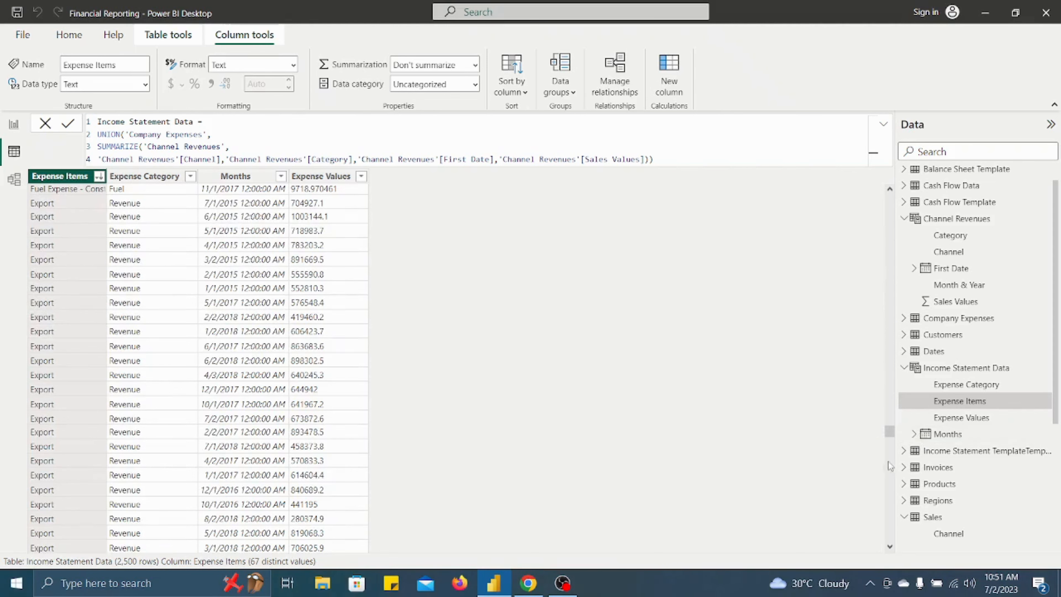
{"action": "left_click_drag", "start_coordinate": [889, 438], "coordinate": [889, 199]}
Sort the Income Statement Data table by Expense Items in ascending order and select the Expense Values column.
{"action": "left_click", "coordinate": [324, 176]}
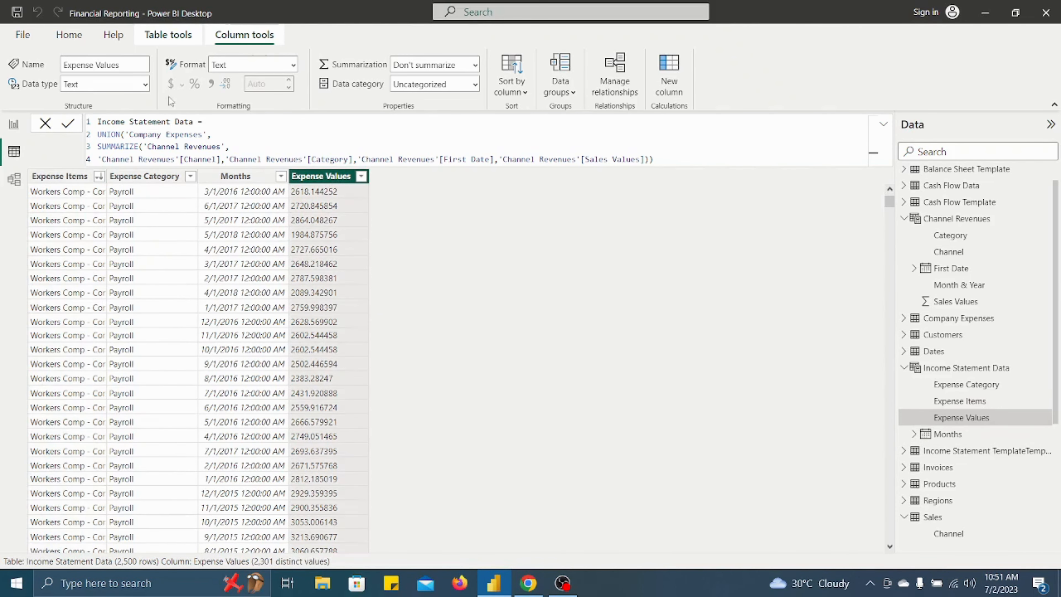
{"action": "left_click", "coordinate": [218, 178]}
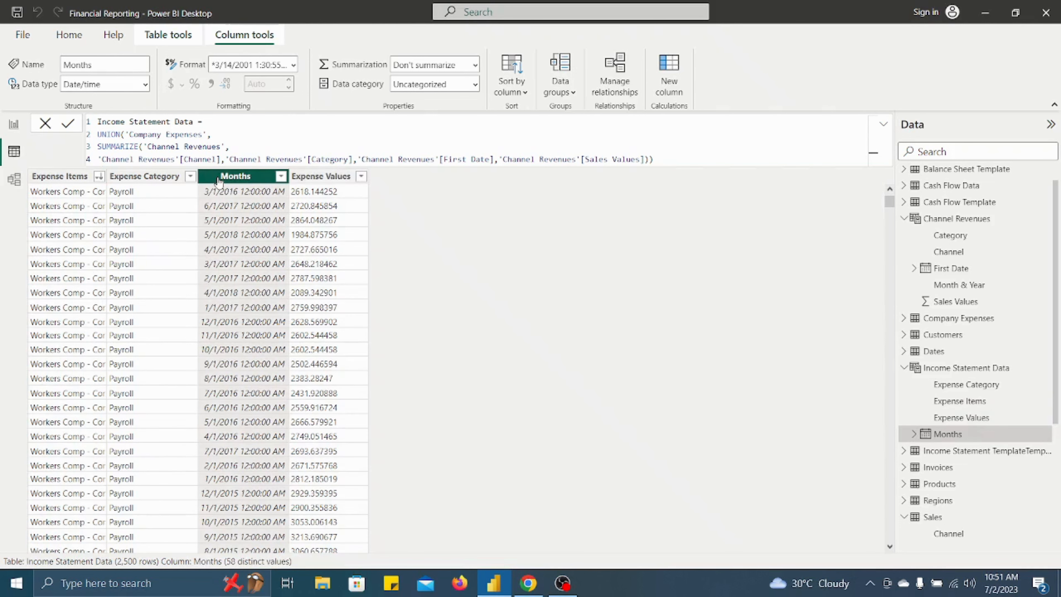
{"action": "left_click", "coordinate": [67, 177]}
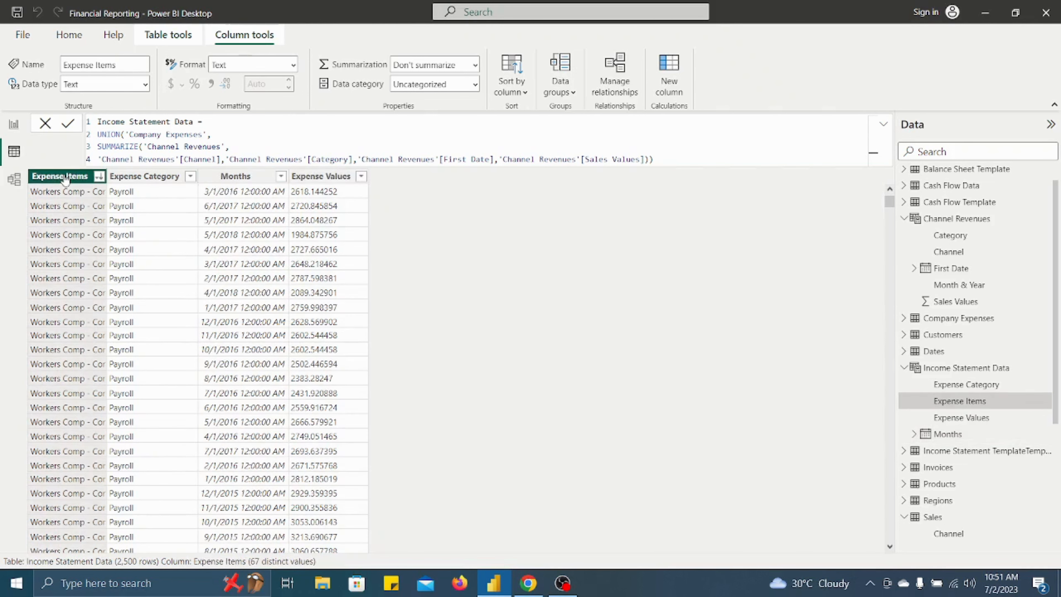
{"action": "left_click", "coordinate": [100, 177]}
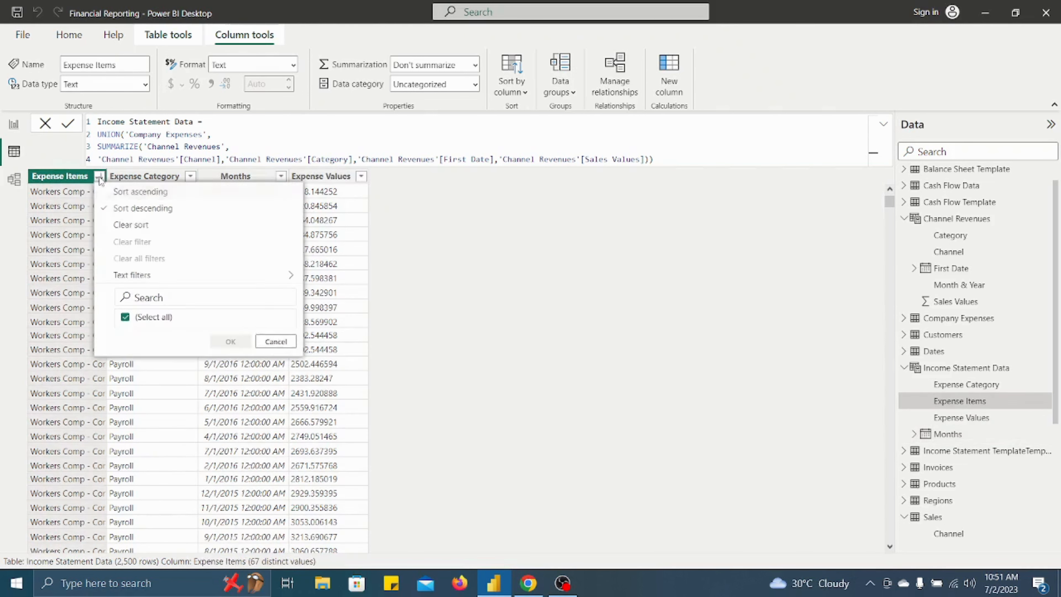
{"action": "left_click", "coordinate": [117, 195]}
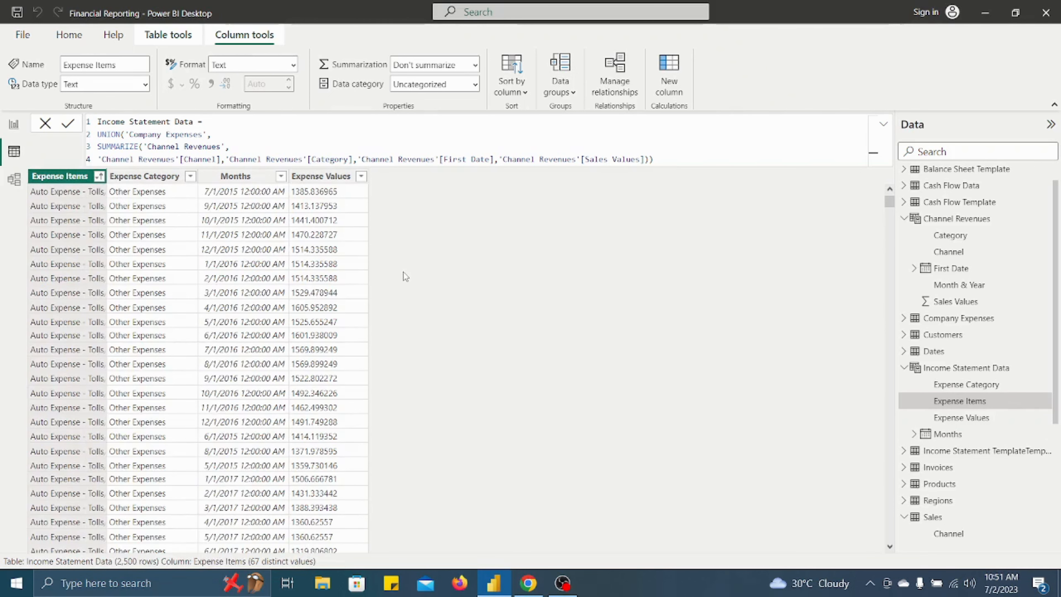
{"action": "left_click", "coordinate": [297, 176]}
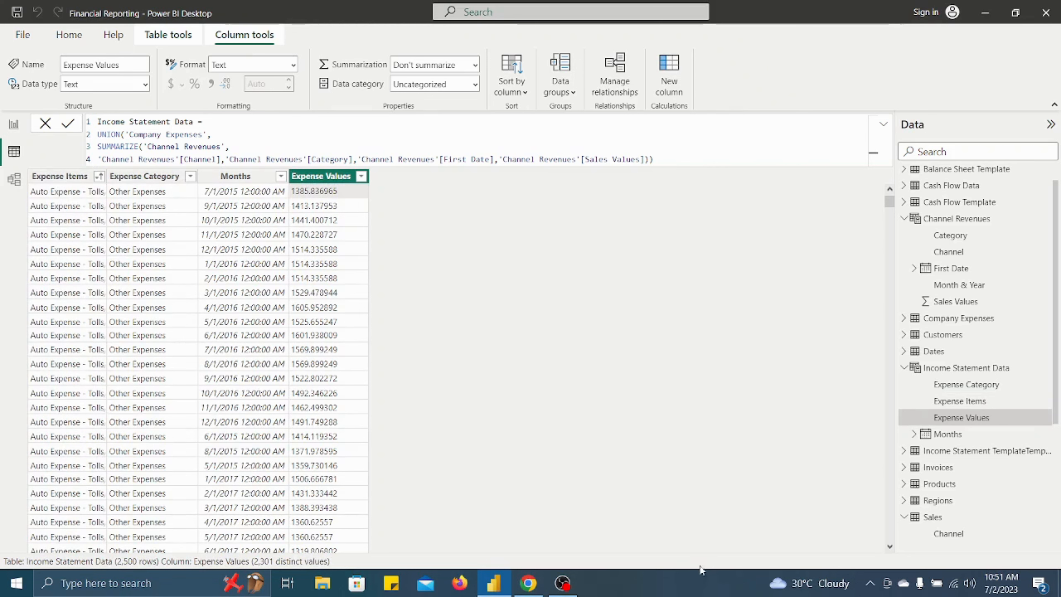
{"action": "mouse_move", "coordinate": [573, 579]}
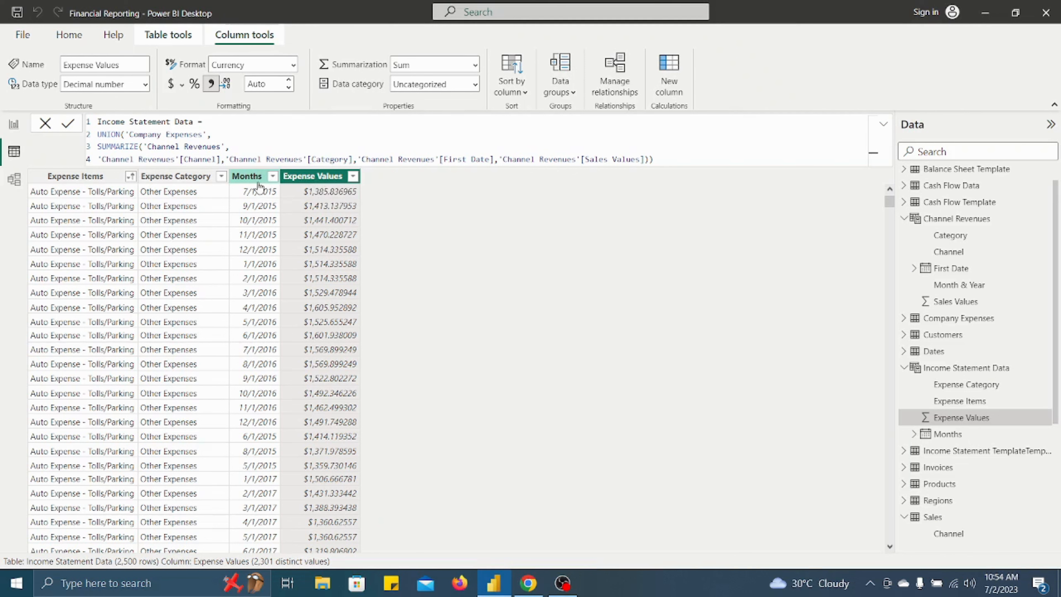
Switch to the model diagram and collapse the Properties and Data panes to widen the canvas.
{"action": "left_click", "coordinate": [14, 180]}
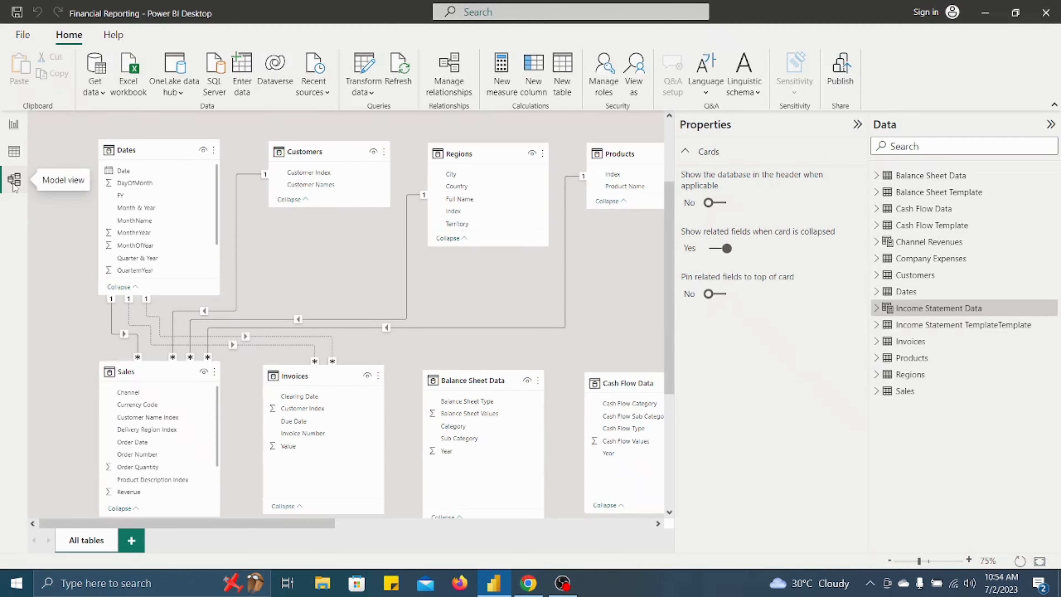
{"action": "scroll", "coordinate": [260, 298], "scroll_direction": "down", "scroll_amount": 5}
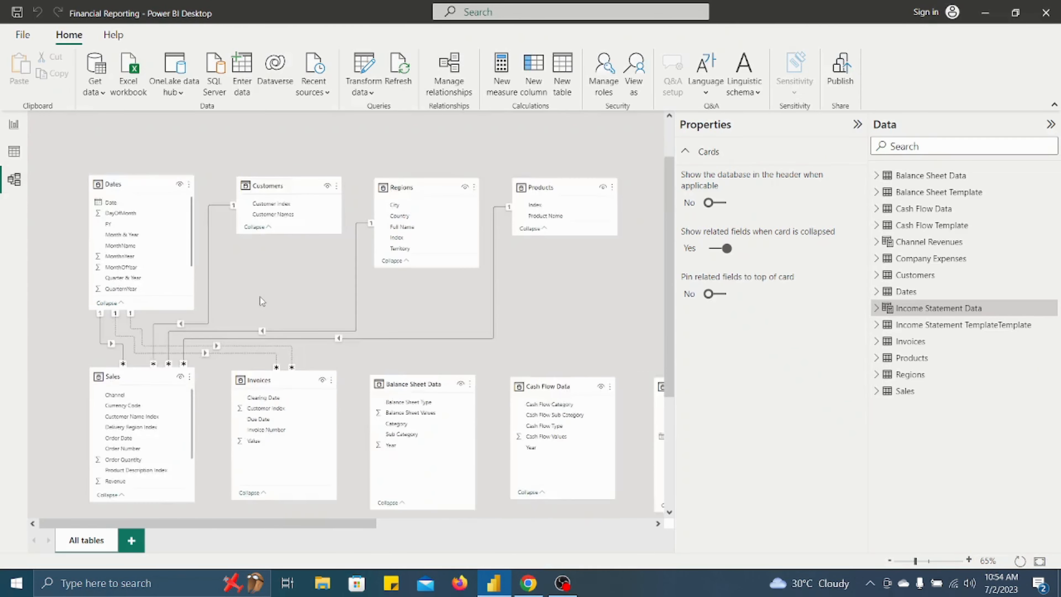
{"action": "scroll", "coordinate": [261, 297], "scroll_direction": "up", "scroll_amount": 5}
{"action": "scroll", "coordinate": [261, 297], "scroll_direction": "down", "scroll_amount": 4}
{"action": "scroll", "coordinate": [260, 297], "scroll_direction": "up", "scroll_amount": 5}
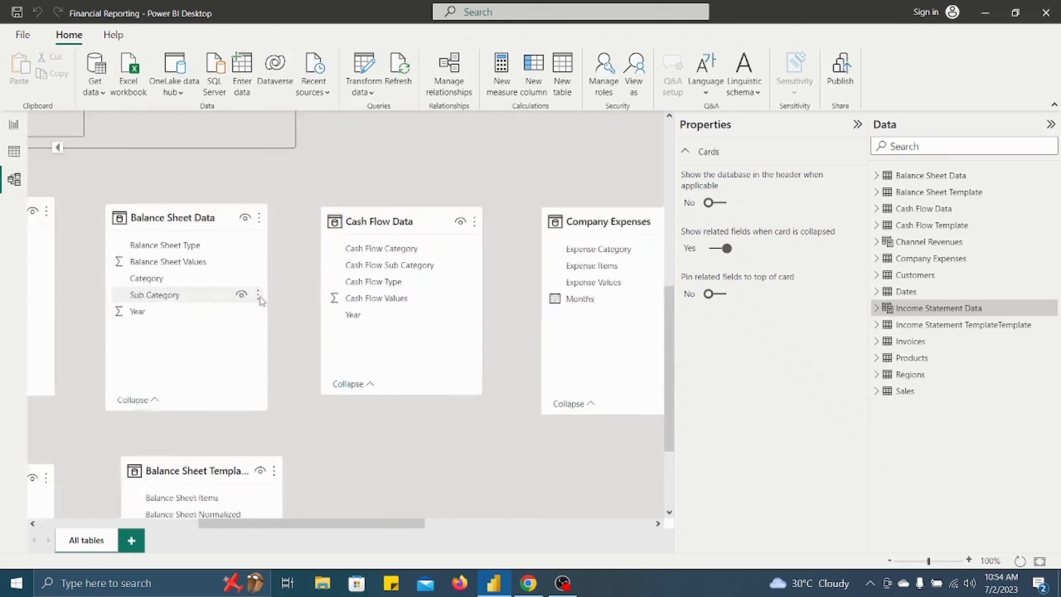
{"action": "scroll", "coordinate": [260, 296], "scroll_direction": "down", "scroll_amount": 2}
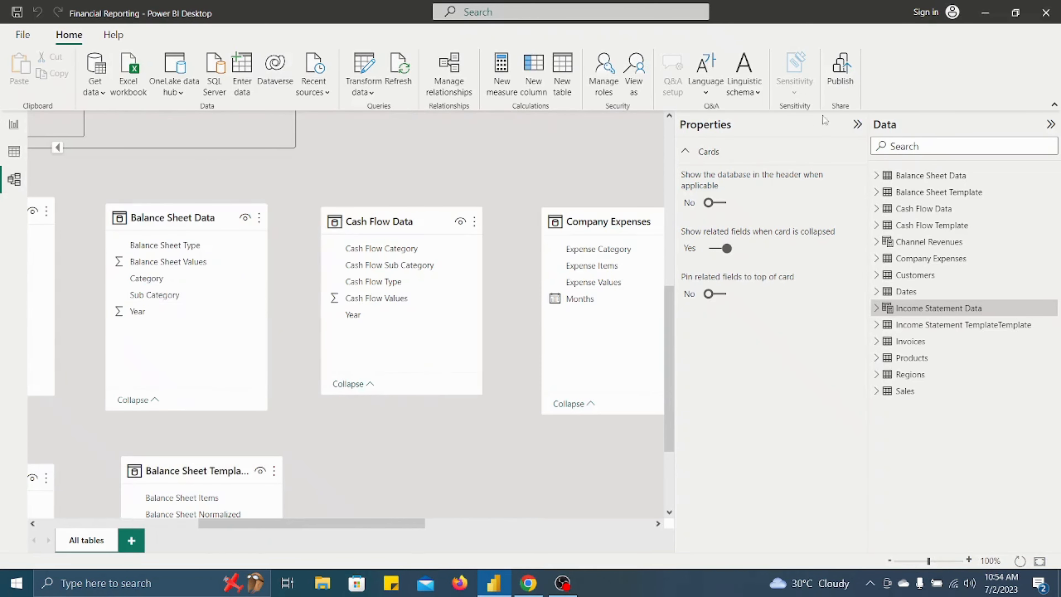
{"action": "left_click", "coordinate": [857, 125]}
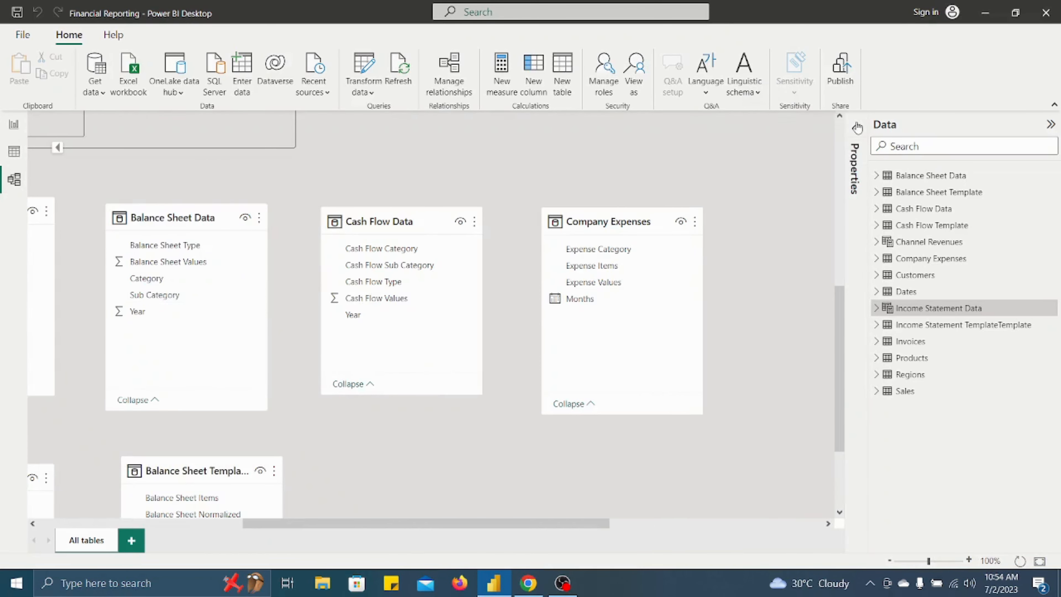
{"action": "left_click", "coordinate": [1051, 125]}
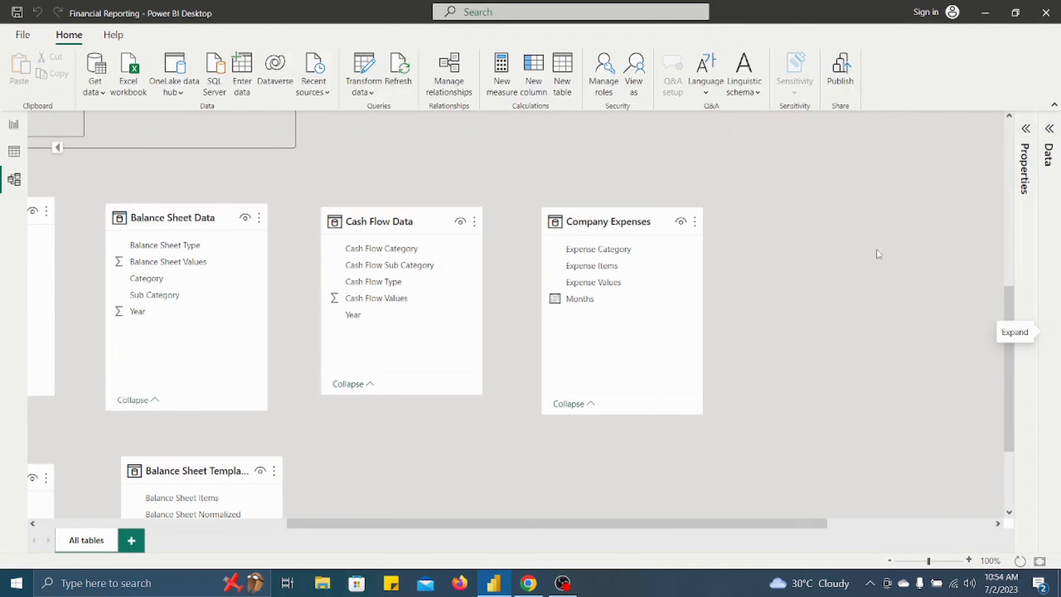
Move the Company Expenses table down to the template row of the model diagram, right of Balance Sheet Template.
{"action": "scroll", "coordinate": [858, 258], "scroll_direction": "down", "scroll_amount": 8}
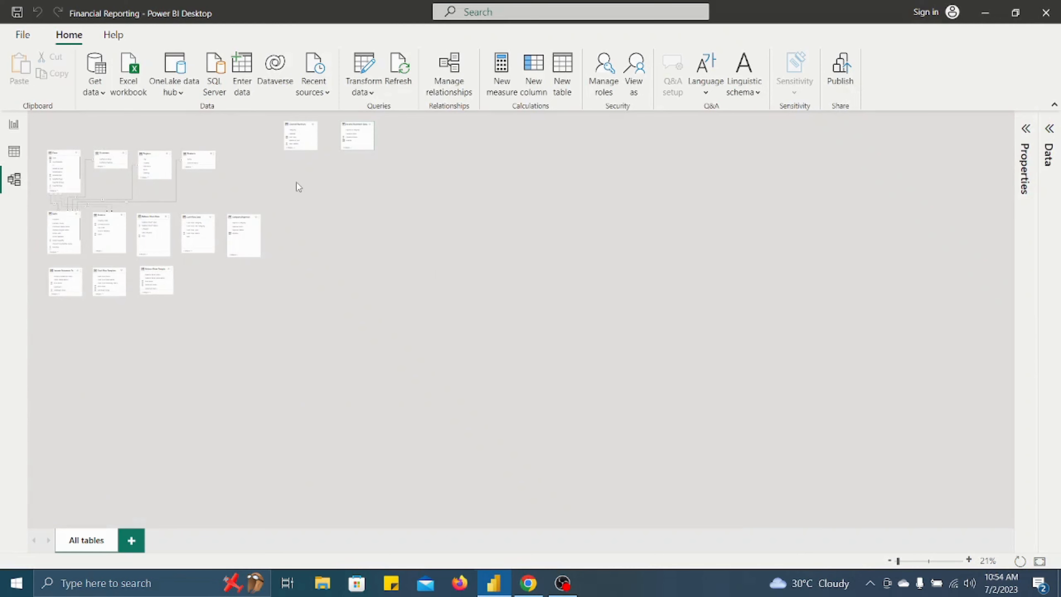
{"action": "scroll", "coordinate": [297, 183], "scroll_direction": "up", "scroll_amount": 8}
{"action": "scroll", "coordinate": [297, 183], "scroll_direction": "down", "scroll_amount": 5}
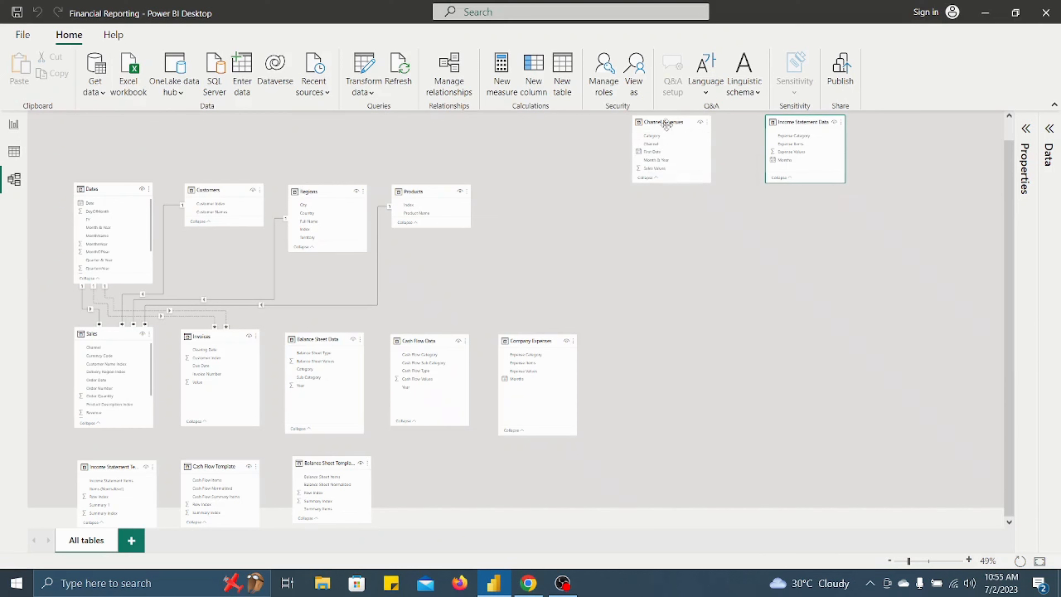
{"action": "mouse_move", "coordinate": [666, 124]}
{"action": "mouse_move", "coordinate": [414, 336]}
{"action": "mouse_move", "coordinate": [532, 344]}
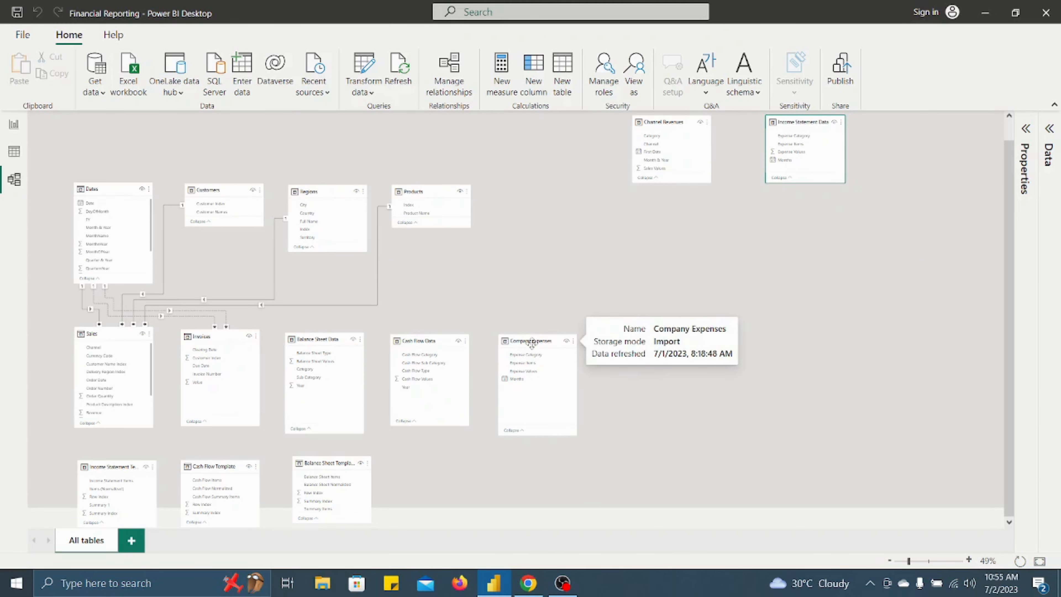
{"action": "left_click_drag", "start_coordinate": [532, 343], "coordinate": [611, 459]}
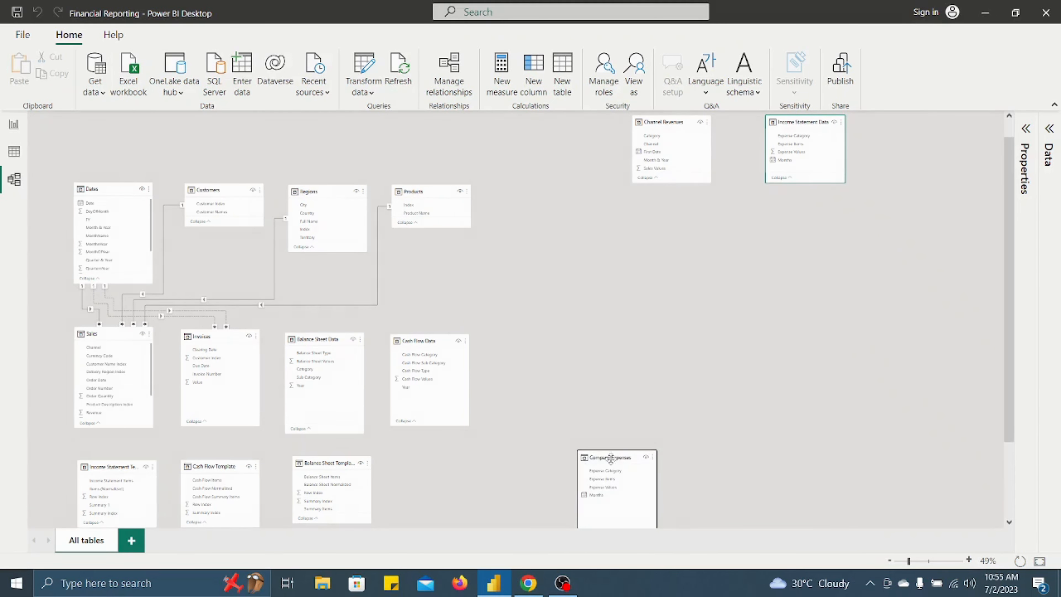
Move Channel Revenues beside Company Expenses and place Income Statement Data right of Invoices, shifting Balance Sheet Data out of its slot.
{"action": "left_click_drag", "start_coordinate": [663, 124], "coordinate": [706, 460]}
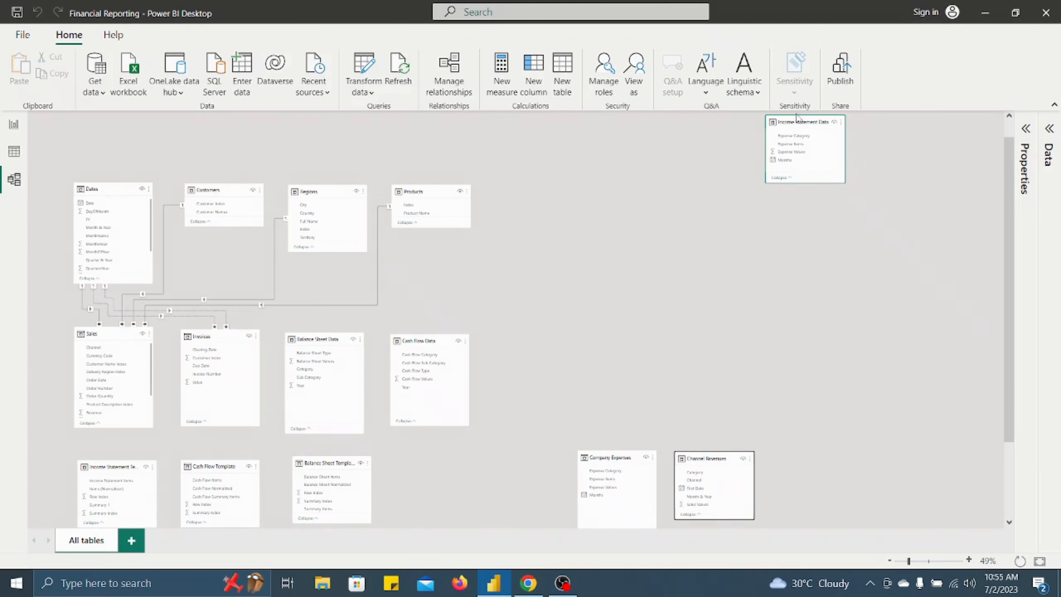
{"action": "left_click_drag", "start_coordinate": [789, 122], "coordinate": [514, 343]}
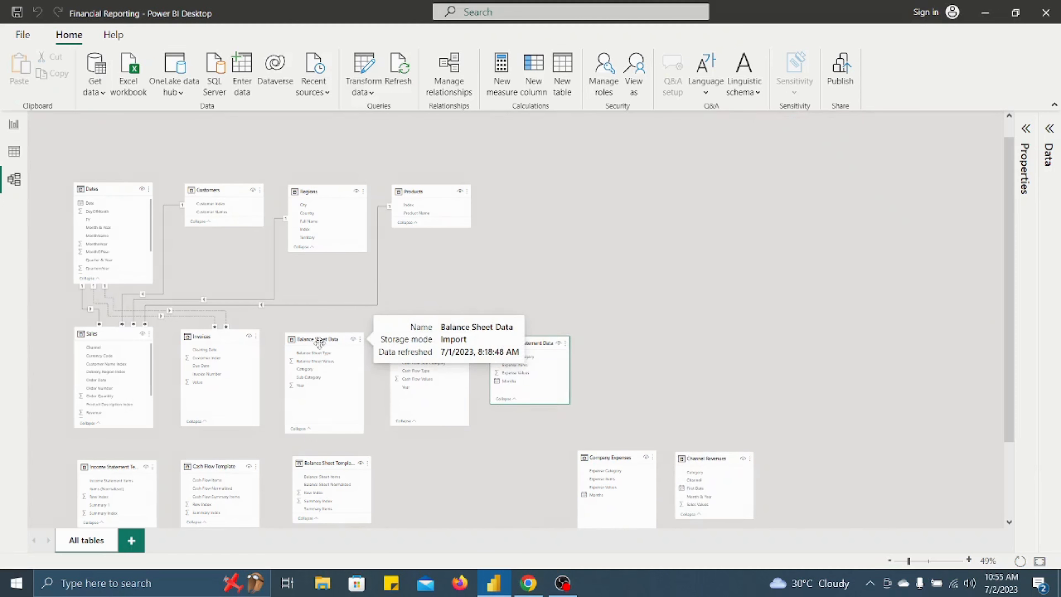
{"action": "left_click_drag", "start_coordinate": [320, 342], "coordinate": [628, 345]}
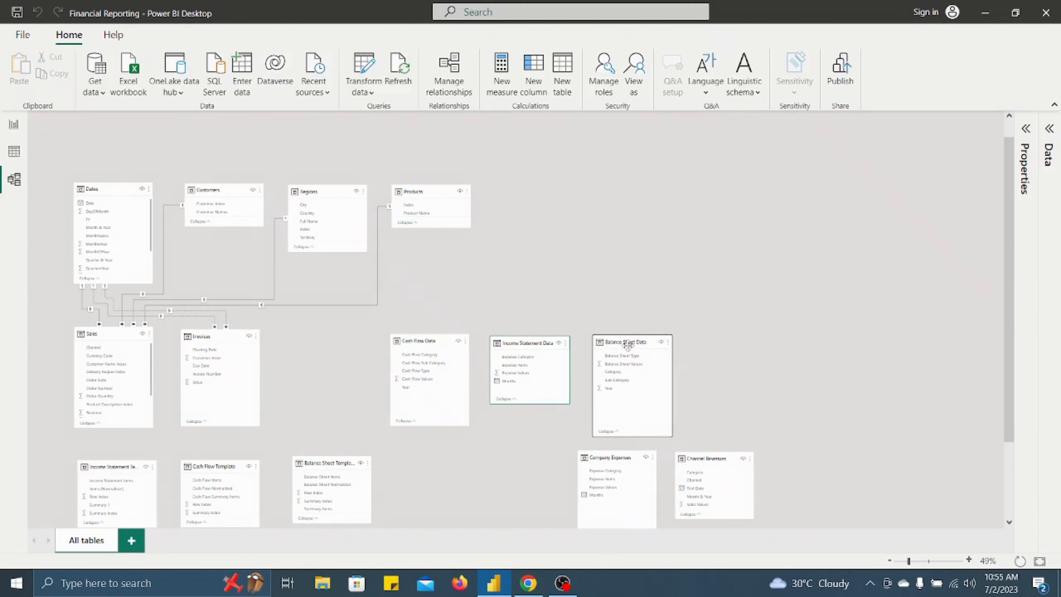
{"action": "left_click_drag", "start_coordinate": [506, 342], "coordinate": [294, 335]}
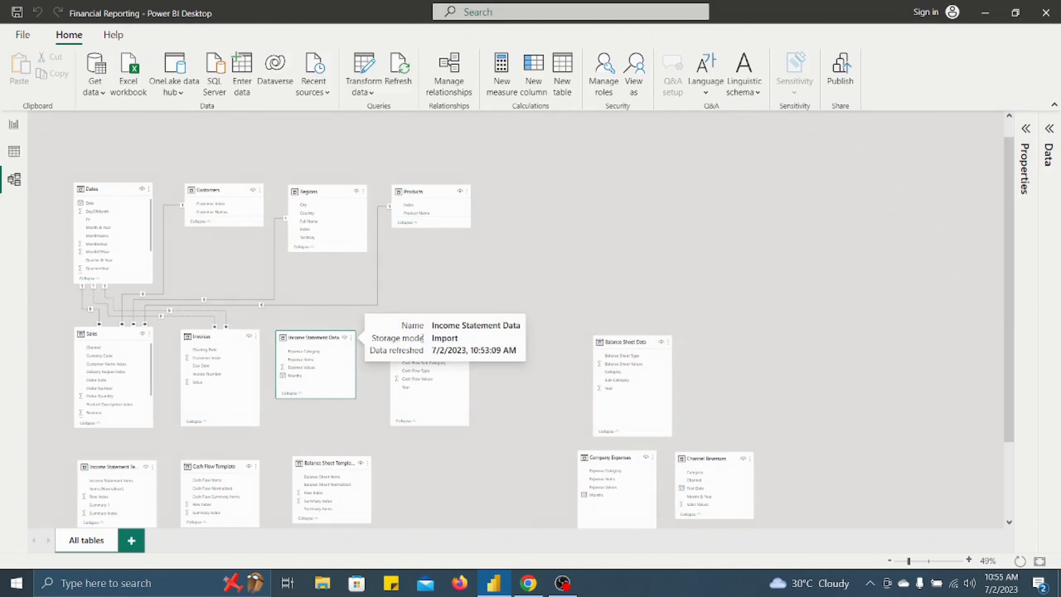
Line up Balance Sheet Data and Cash Flow Data, in that order, to the right of Income Statement Data.
{"action": "left_click_drag", "start_coordinate": [611, 340], "coordinate": [364, 344]}
{"action": "left_click_drag", "start_coordinate": [436, 342], "coordinate": [516, 342]}
{"action": "left_click_drag", "start_coordinate": [382, 337], "coordinate": [407, 336]}
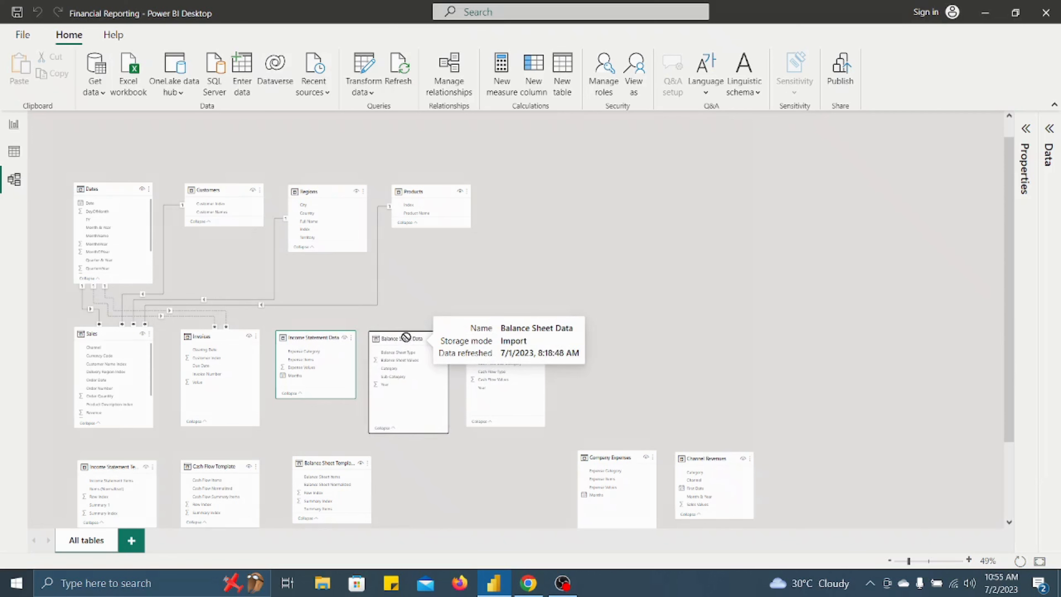
{"action": "scroll", "coordinate": [624, 310], "scroll_direction": "down", "scroll_amount": 1}
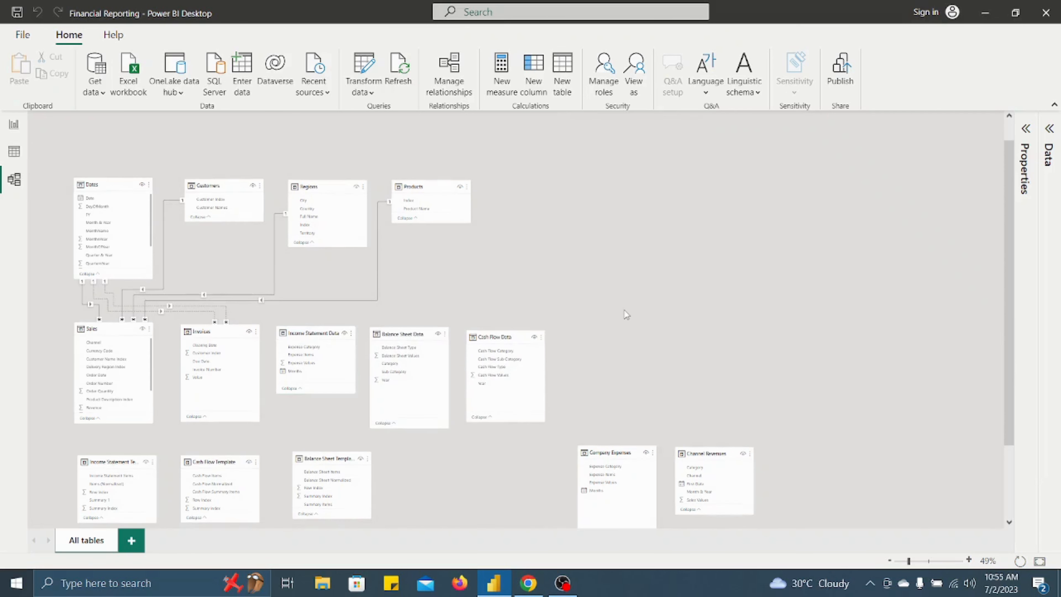
{"action": "scroll", "coordinate": [624, 309], "scroll_direction": "down", "scroll_amount": 3}
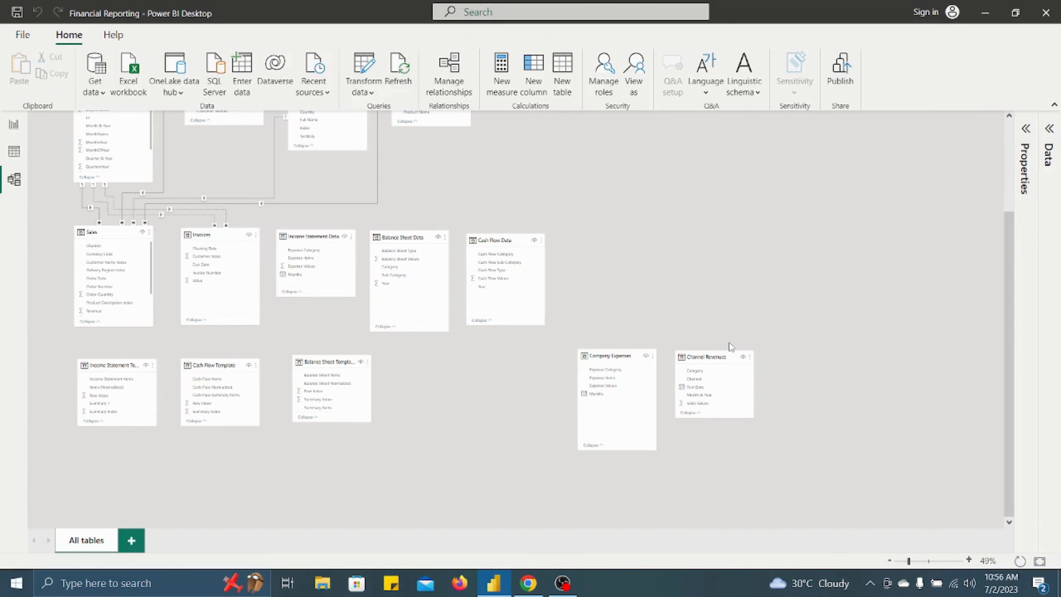
{"action": "left_click", "coordinate": [577, 592]}
{"action": "left_click", "coordinate": [887, 409]}
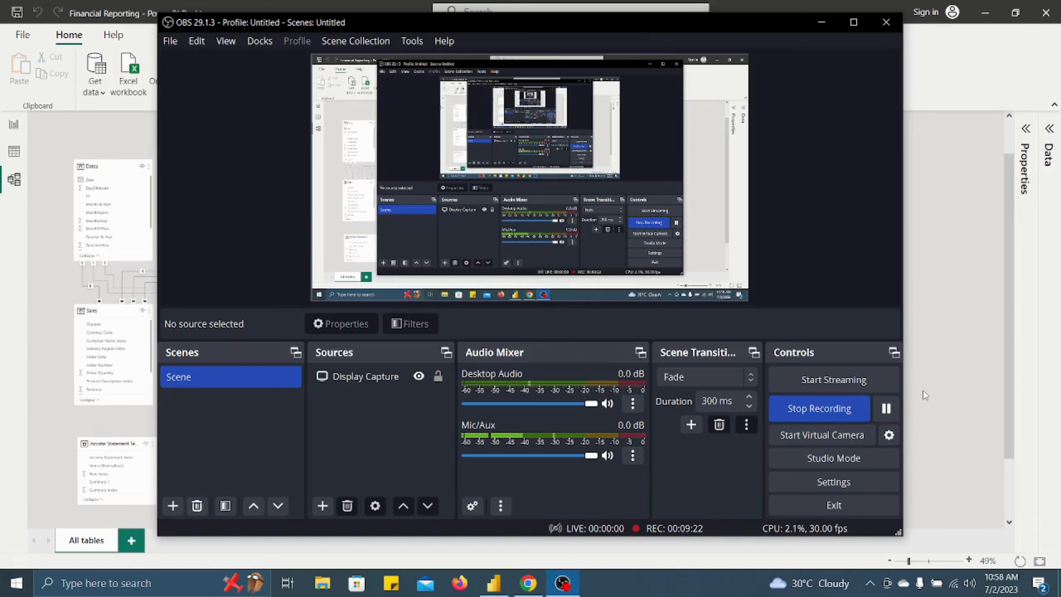
{"action": "left_click", "coordinate": [930, 388]}
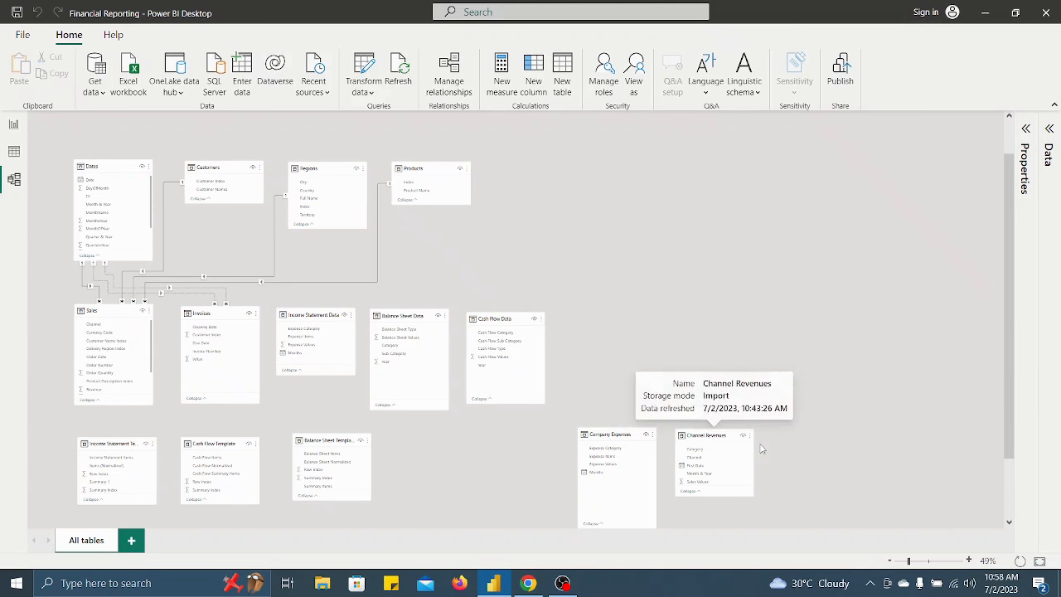
Hide the Company Expenses and Channel Revenues tables from the report view.
{"action": "left_click", "coordinate": [646, 435]}
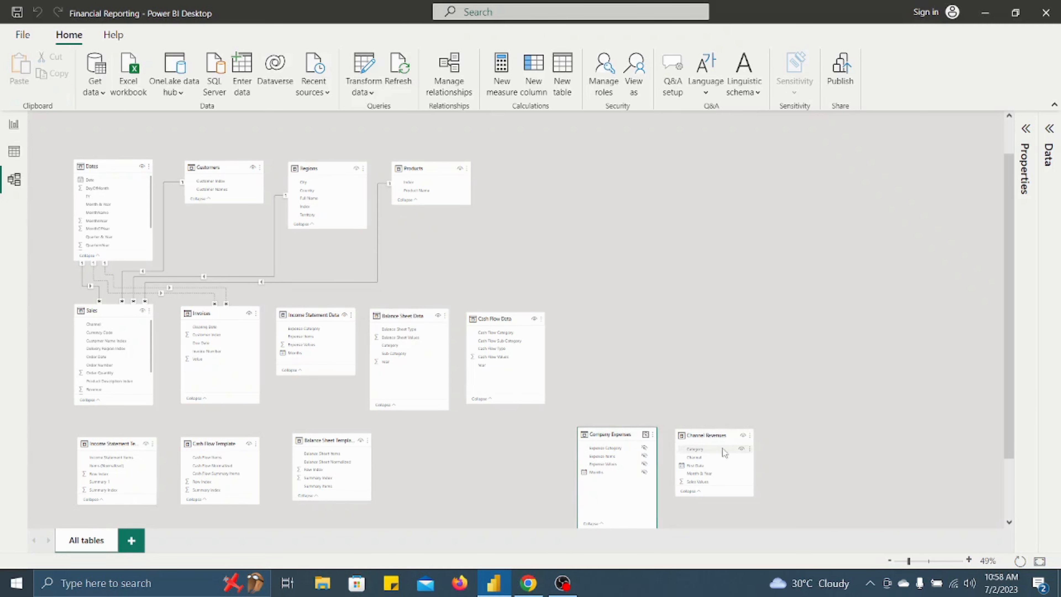
{"action": "left_click", "coordinate": [743, 439]}
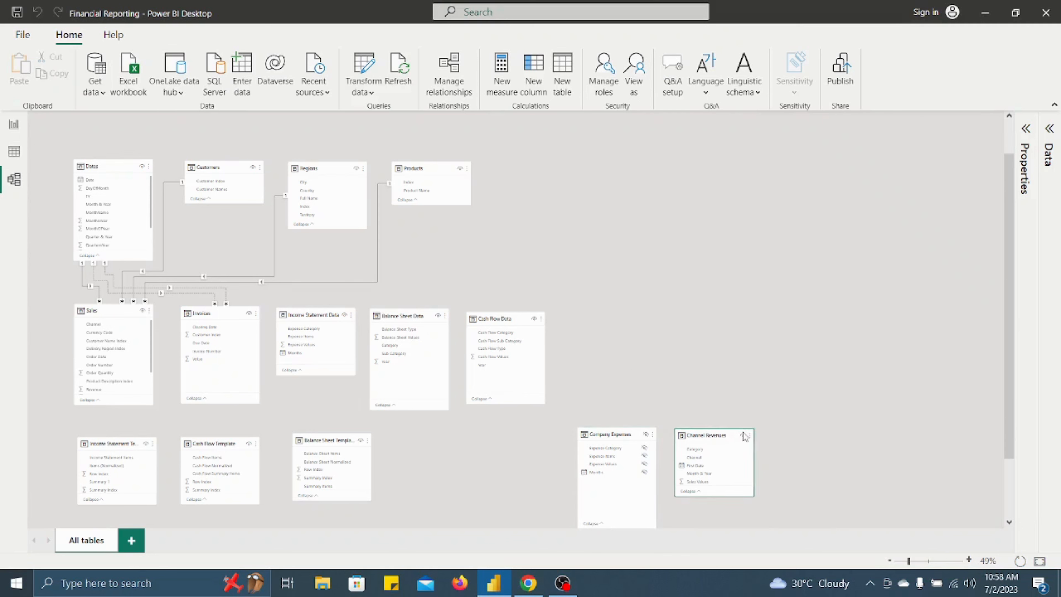
{"action": "left_click", "coordinate": [744, 437]}
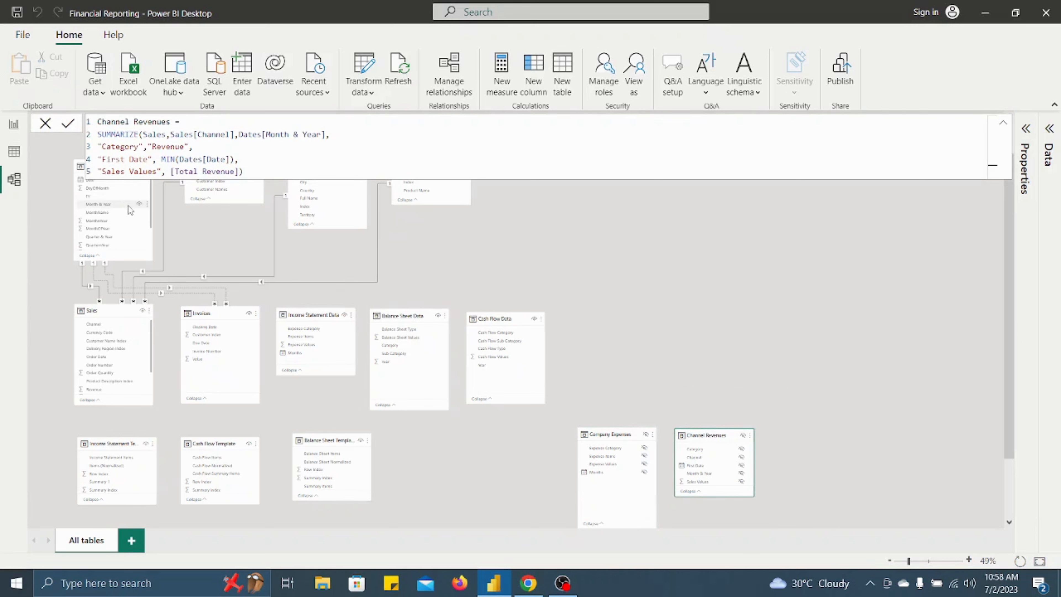
Create a relationship from the Date column of Dates to the Months column of Income Statement Data.
{"action": "scroll", "coordinate": [123, 208], "scroll_direction": "up", "scroll_amount": 1}
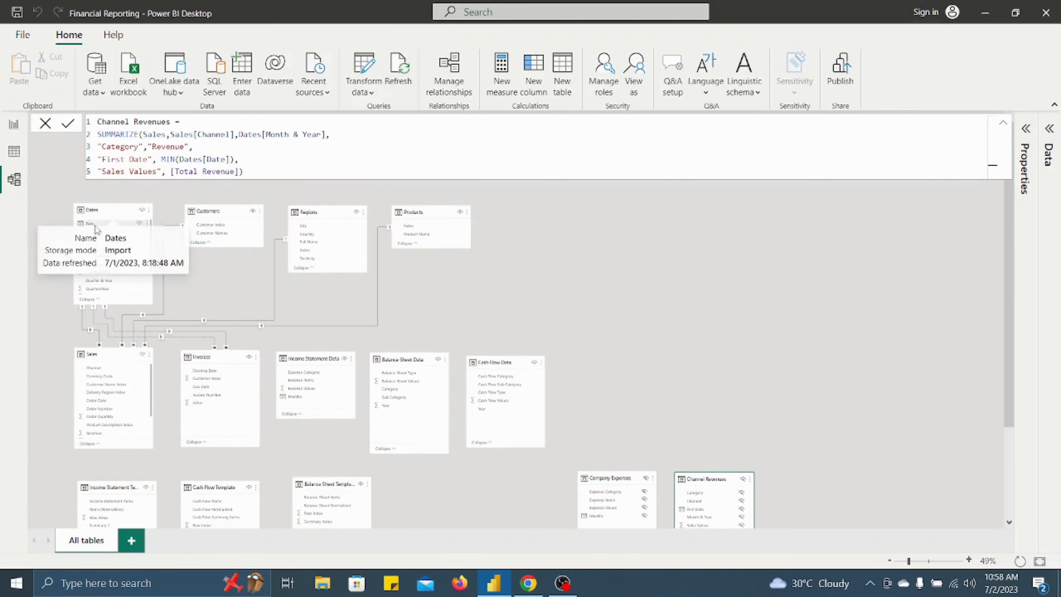
{"action": "left_click_drag", "start_coordinate": [91, 226], "coordinate": [294, 396]}
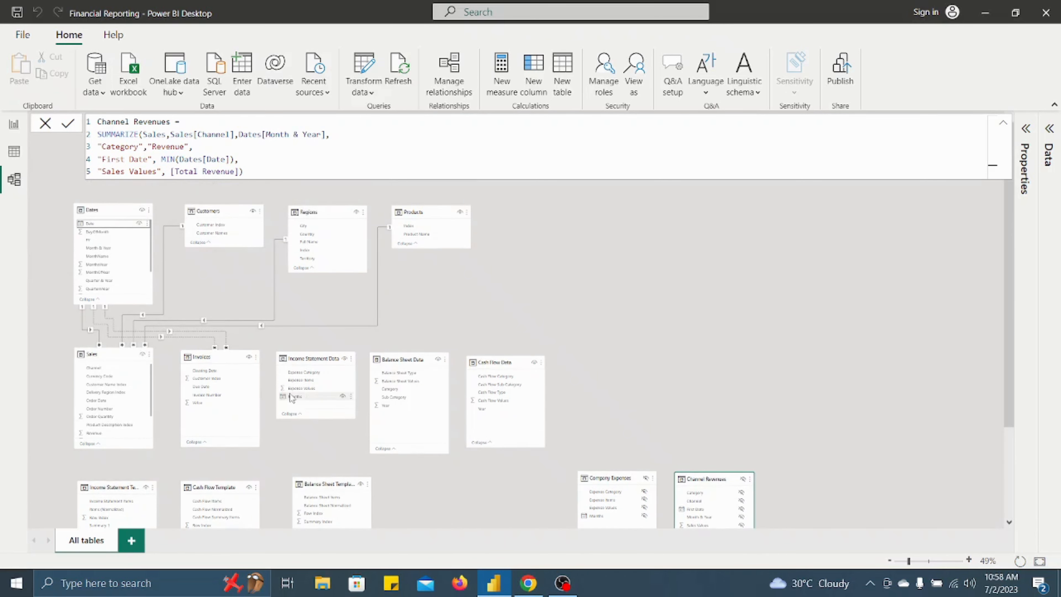